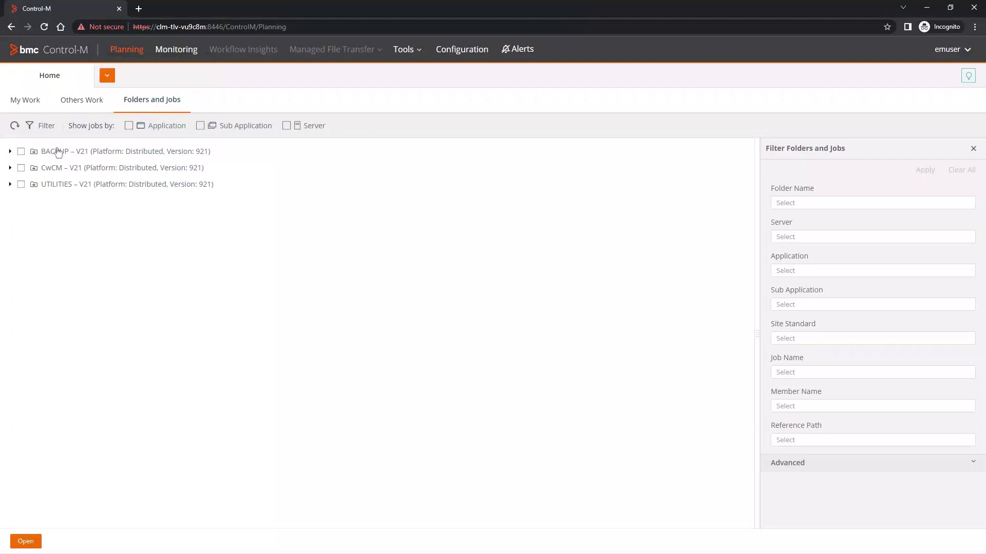
- Open the BACKUP and CwCM folders in separate workspaces and make the CwCM workspace editable
click(21, 151)
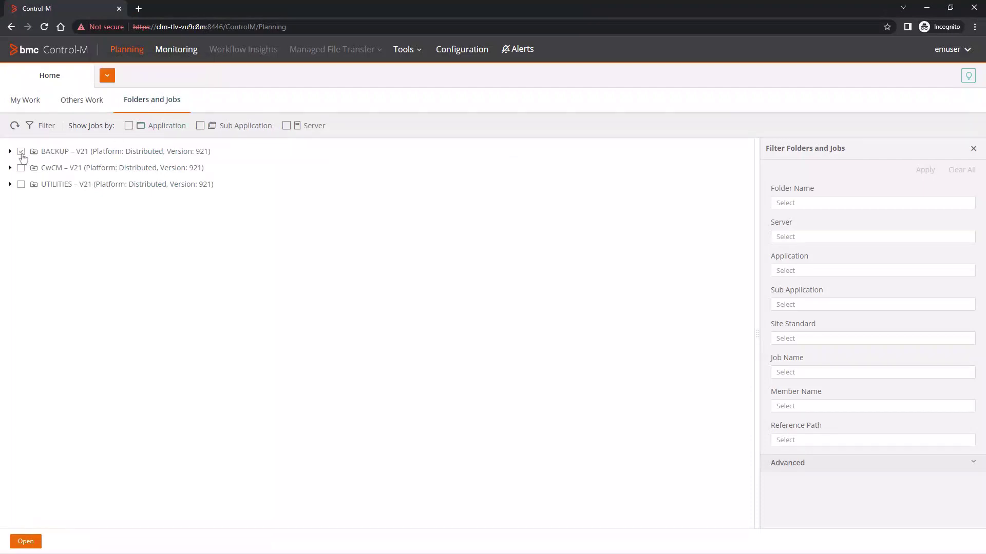
click(26, 542)
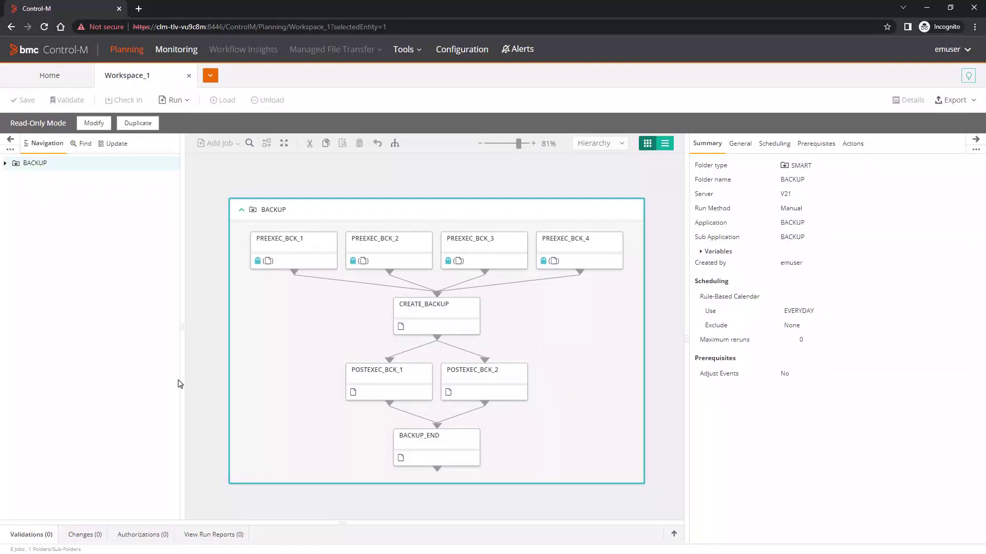
click(53, 80)
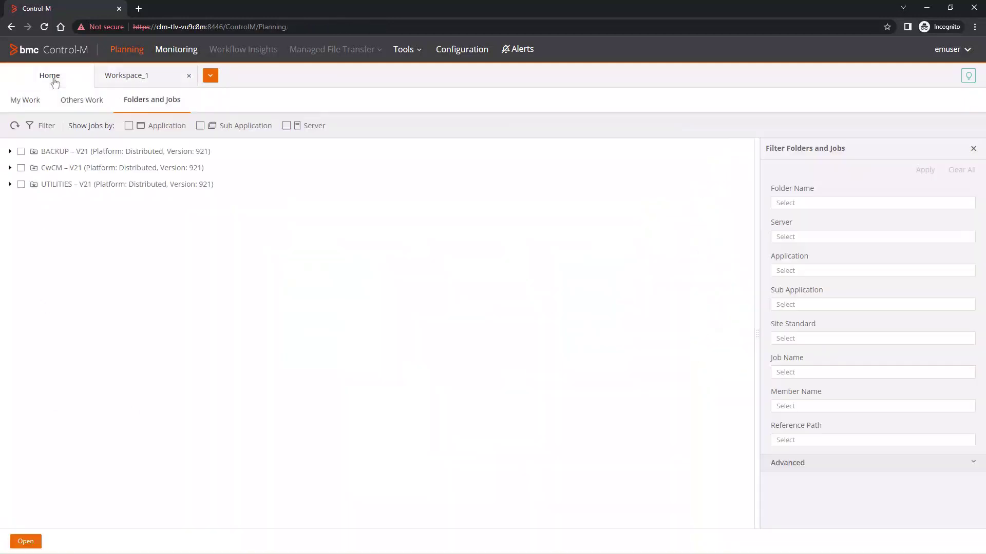
click(21, 169)
click(23, 541)
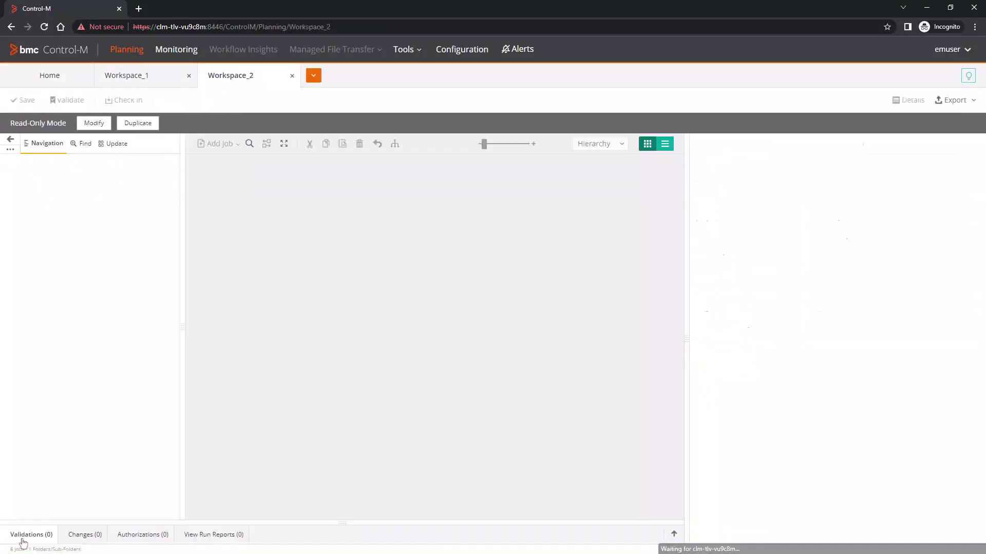
click(94, 124)
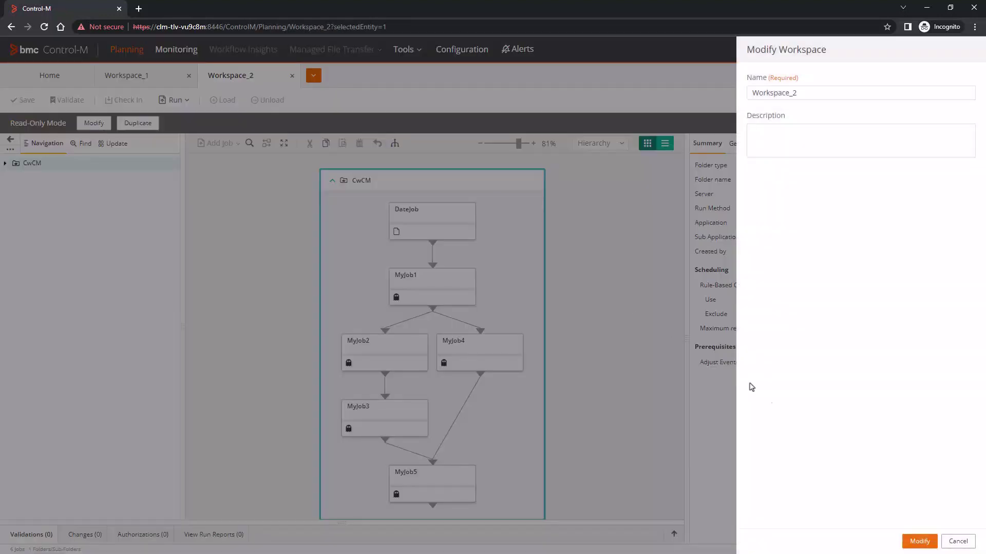
click(912, 543)
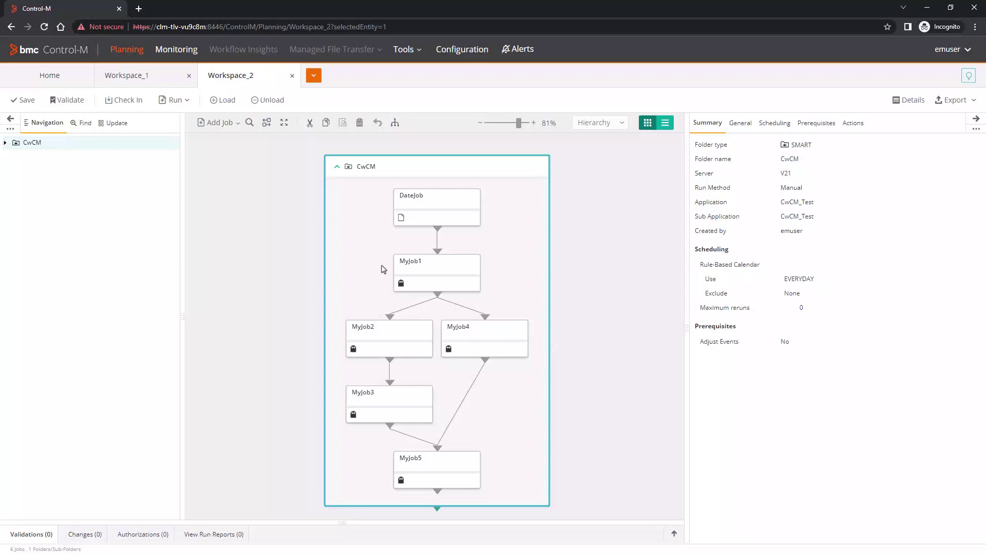
- Add a sub-folder named BACKUP_CWCM inside the CwCM folder
click(206, 123)
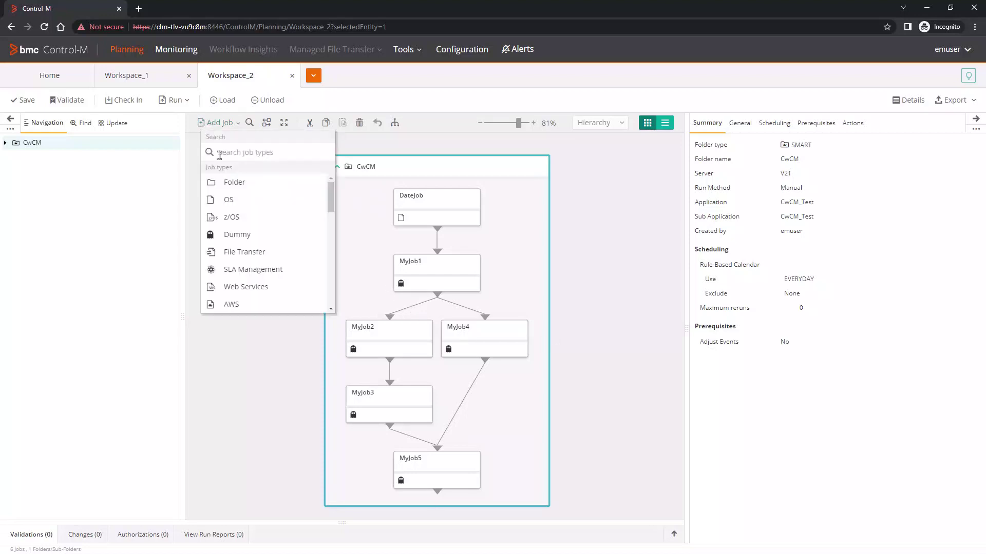
drag(226, 183, 354, 195)
click(843, 160)
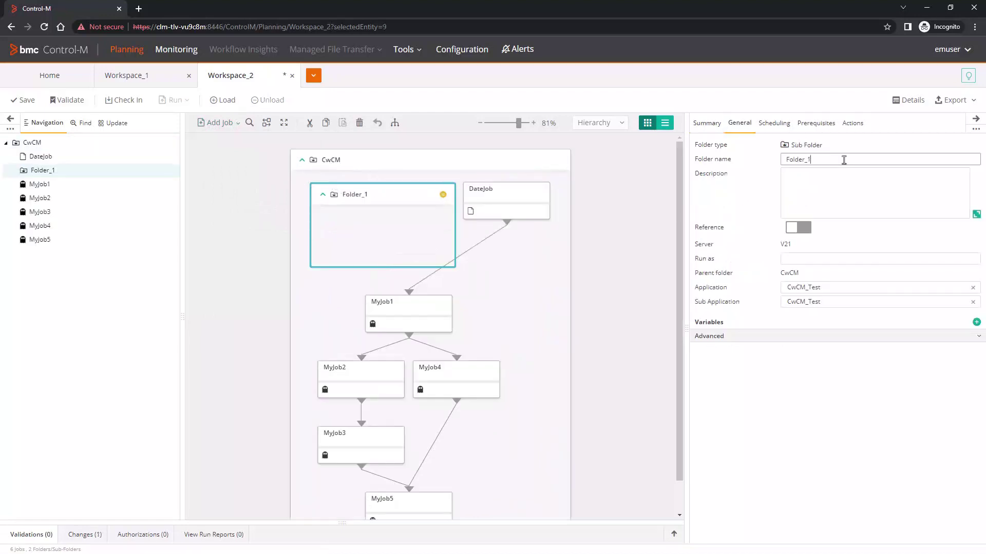
key(ctrl+a)
text(BACKUP_CWCM)
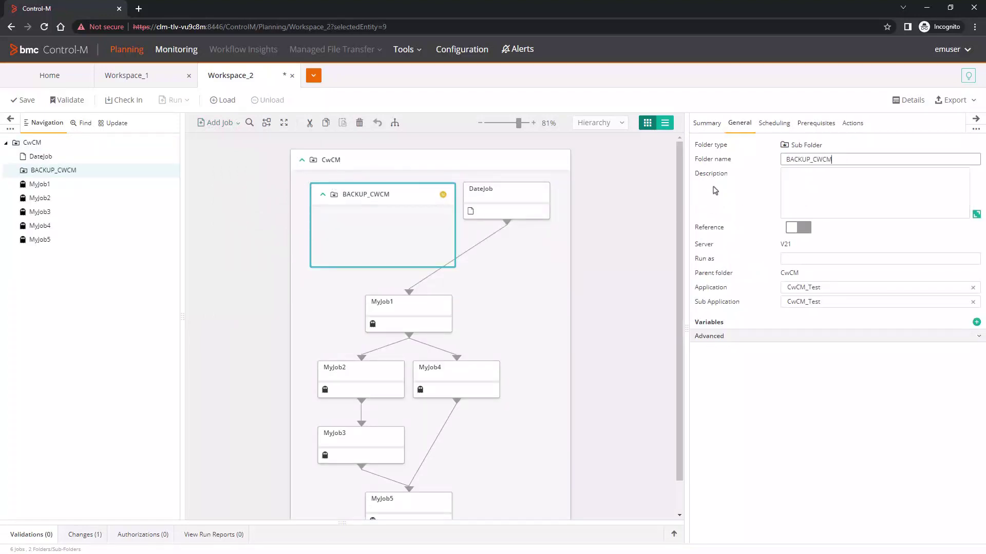
click(715, 190)
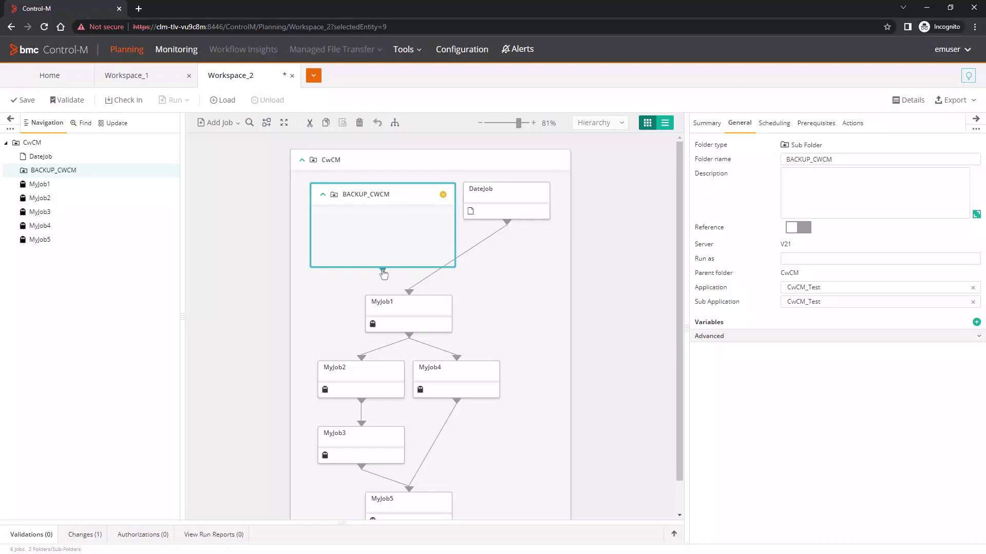
- Link the BACKUP_CWCM sub-folder to DateJob as its predecessor and rearrange the flow layout
drag(383, 272, 489, 202)
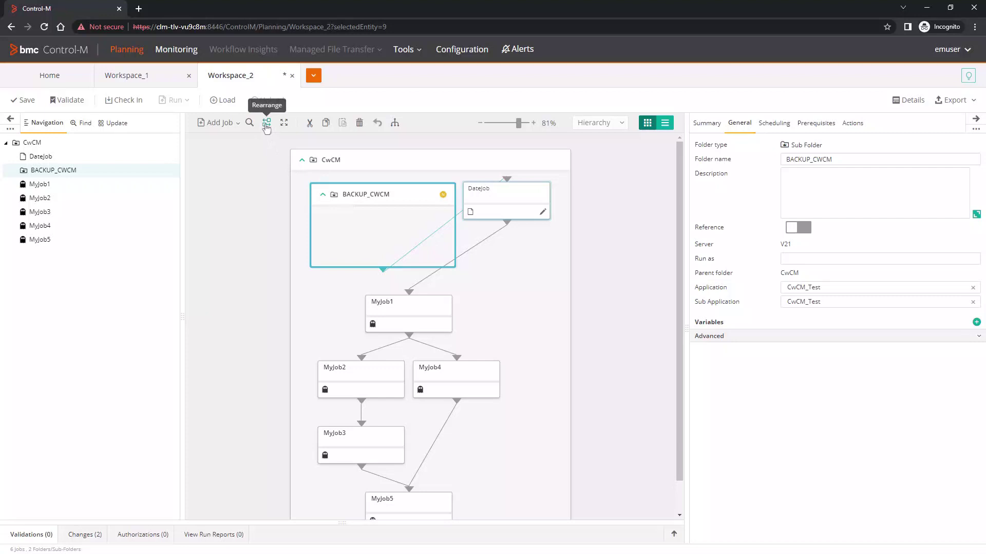
click(267, 124)
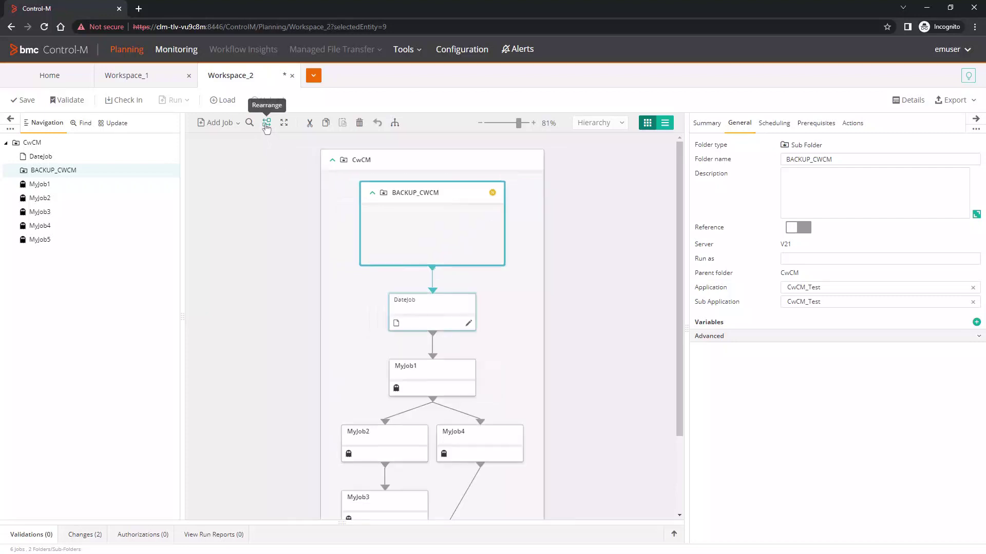
- Turn on Reference for BACKUP_CWCM and set its reference path to BACKUP, copied from the BACKUP workspace
click(791, 232)
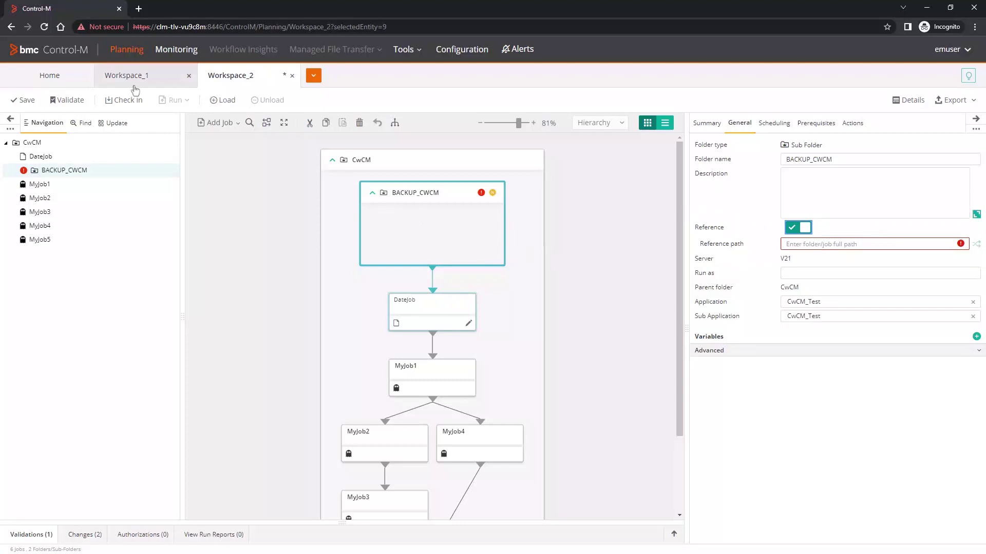
click(134, 86)
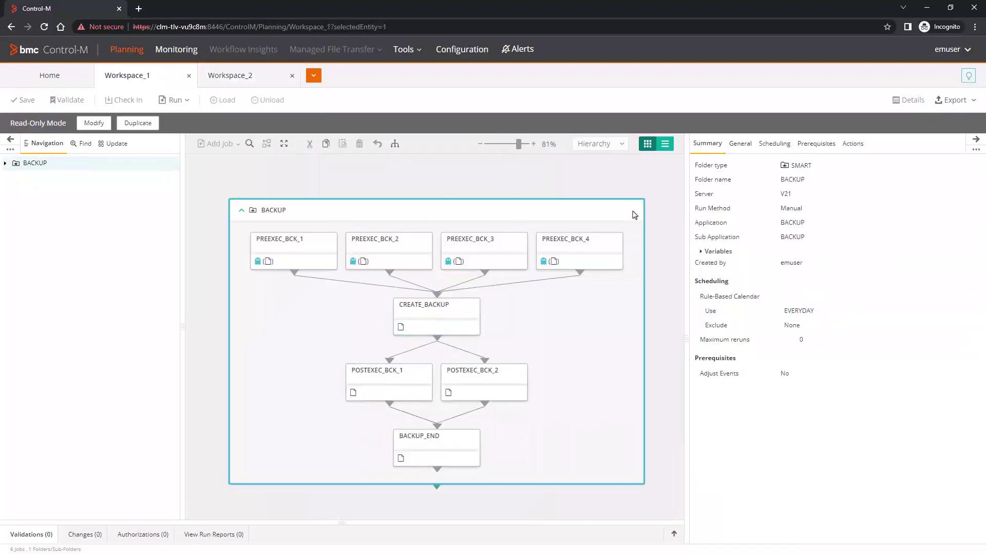
double_click(786, 181)
click(241, 82)
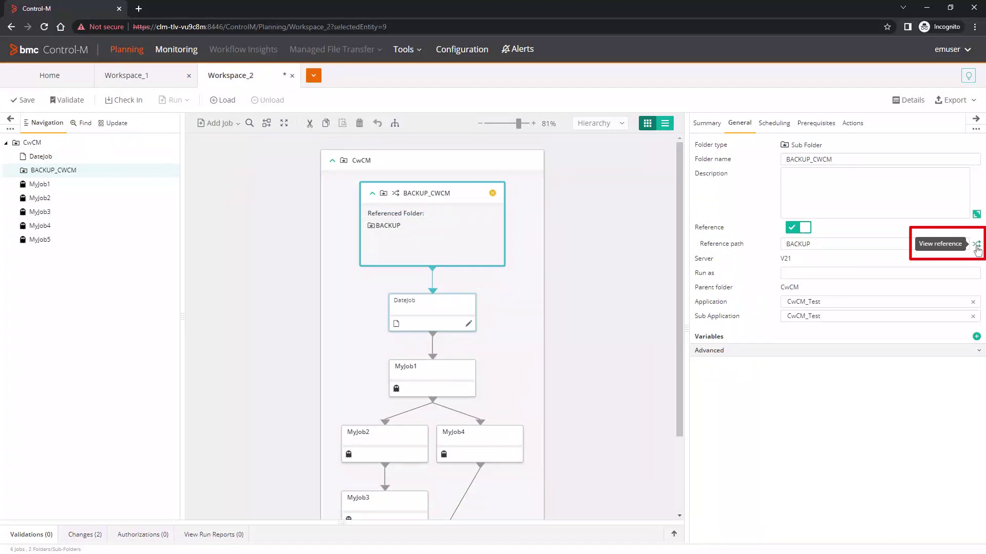
- View the folder referenced by BACKUP_CWCM and examine the local variable defined in its general properties
click(976, 246)
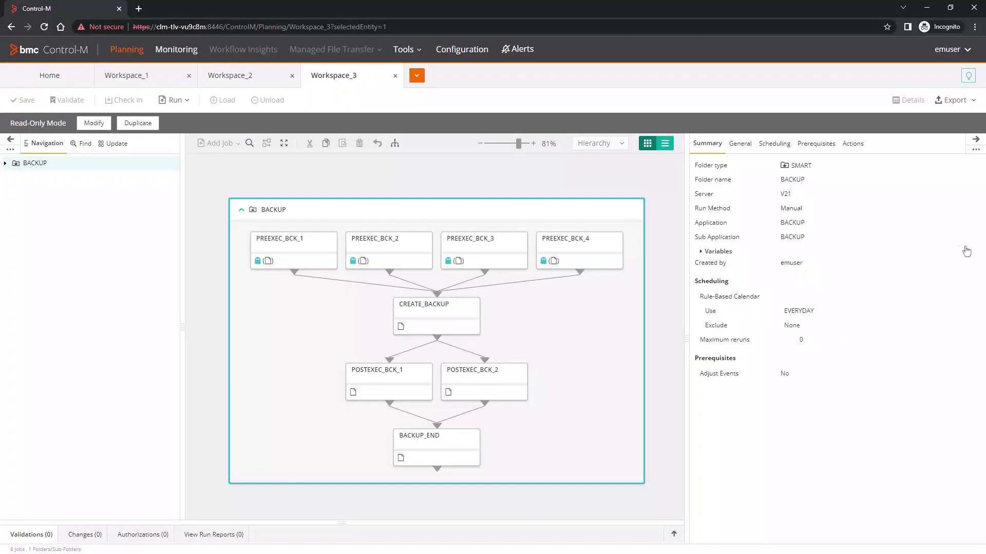
click(740, 146)
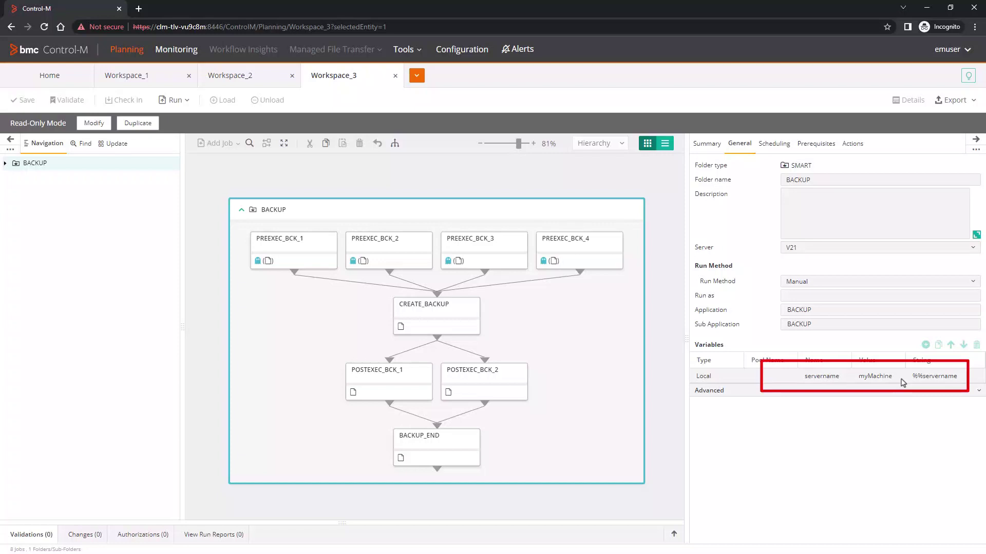
double_click(830, 382)
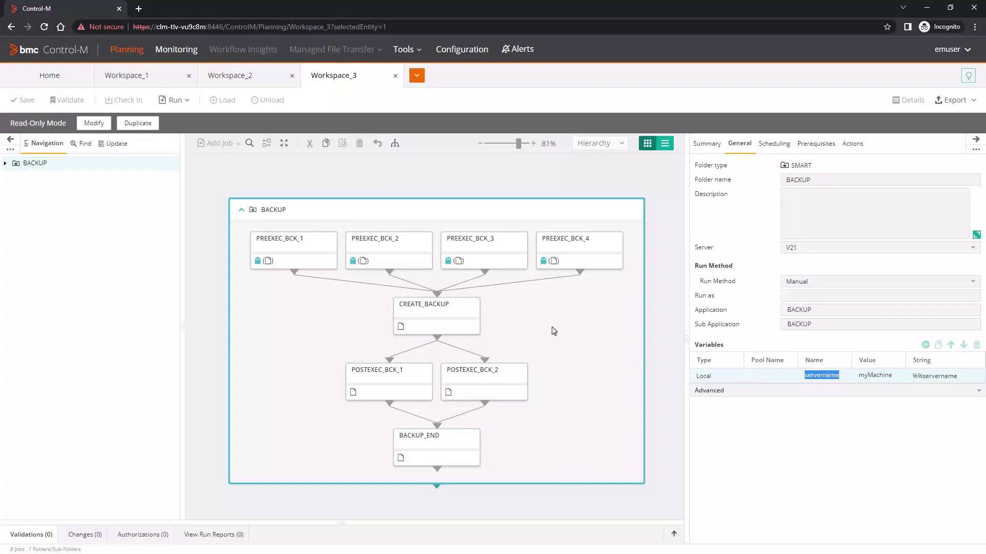
- Add a local variable named servername with the value cwcmserver to the BACKUP_CWCM sub-folder
click(239, 82)
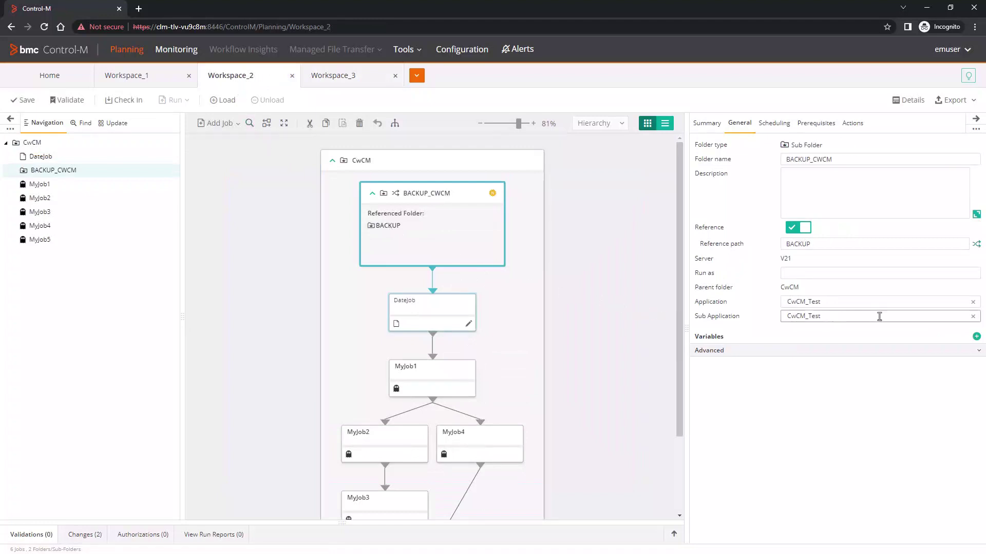
click(977, 338)
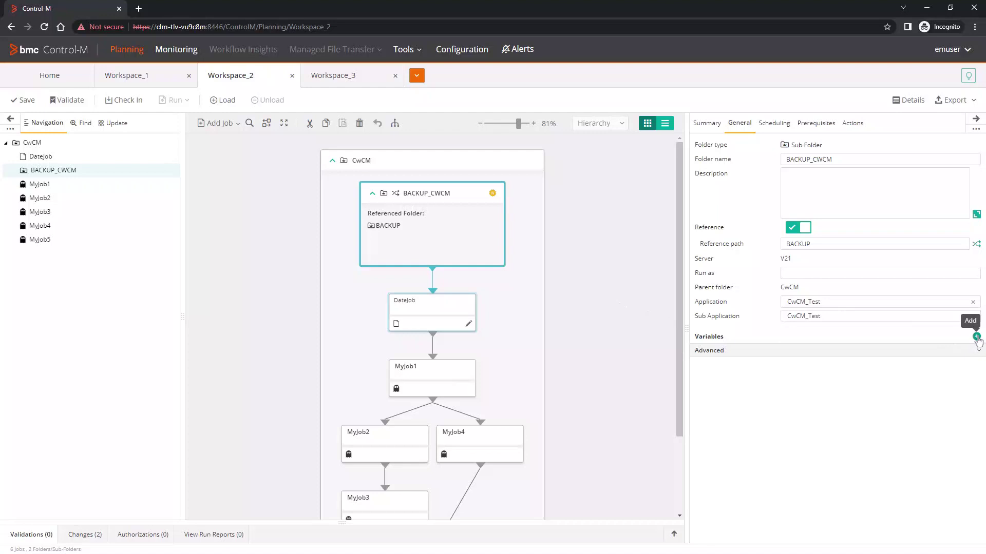
click(820, 367)
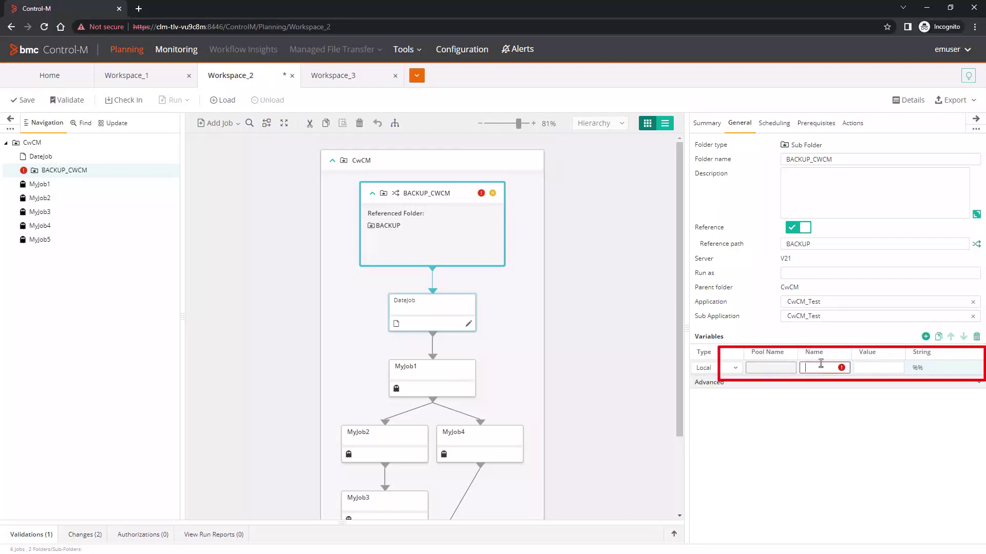
text(servername)
click(873, 368)
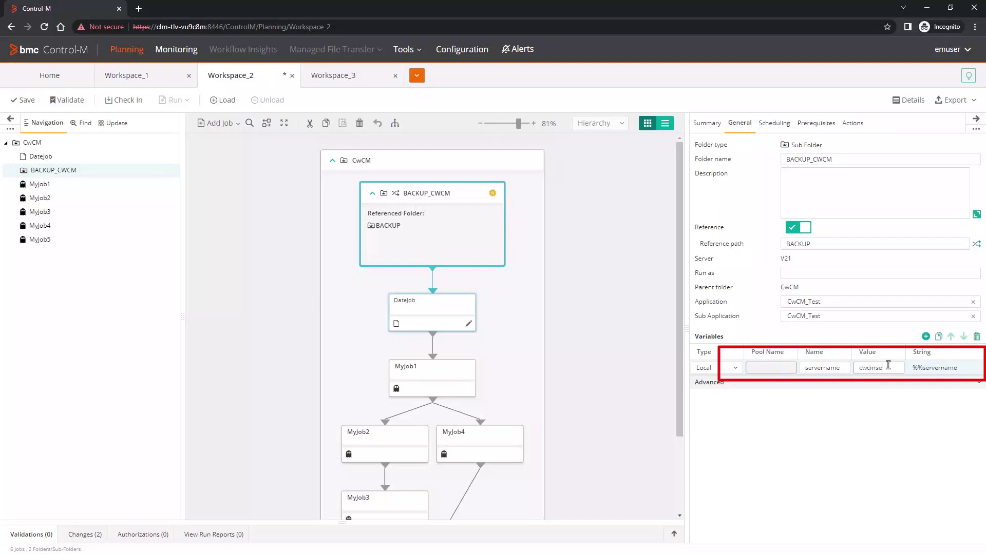
click(872, 403)
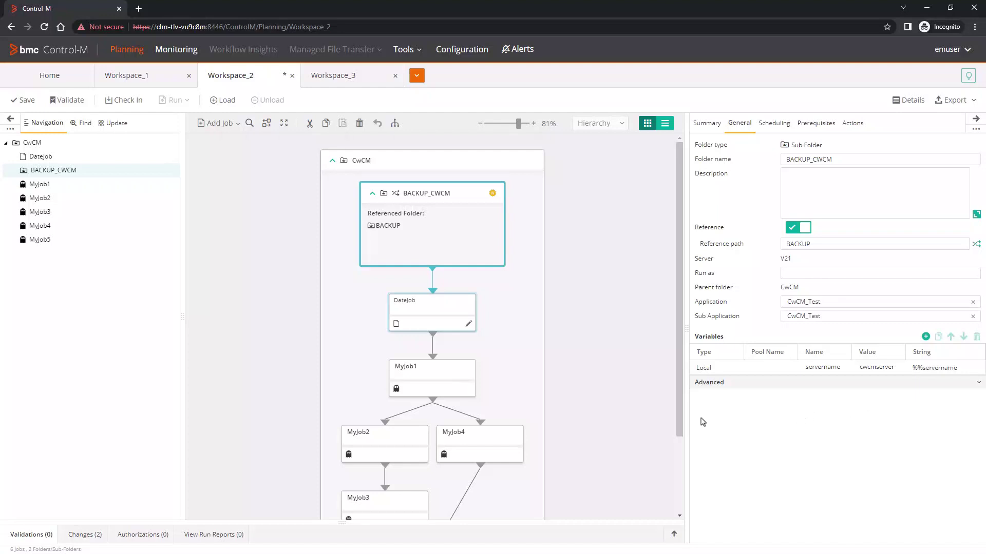
- Open the UTILITIES folder in a new workspace and copy the parent folder name from the CLEANUP_UTIL job
click(41, 79)
click(25, 542)
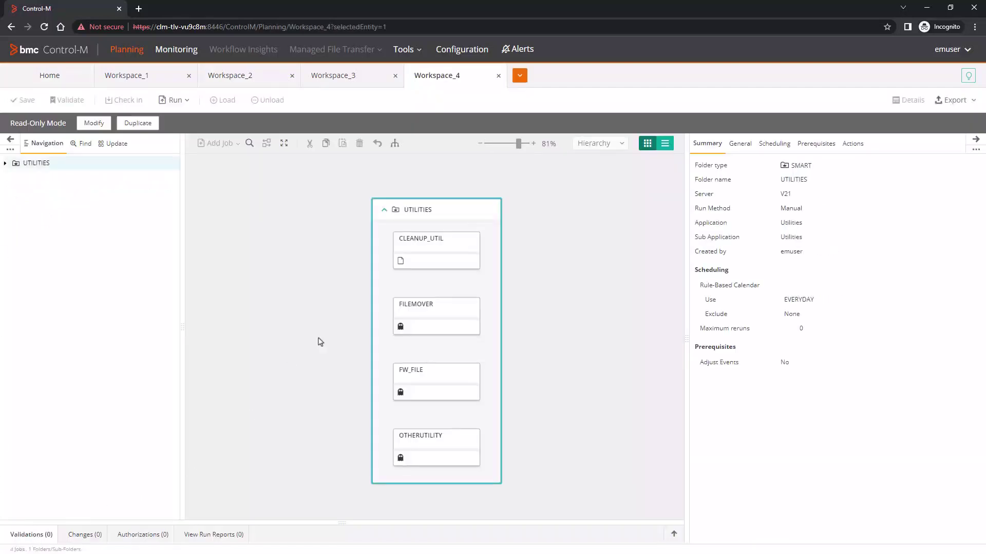
click(454, 258)
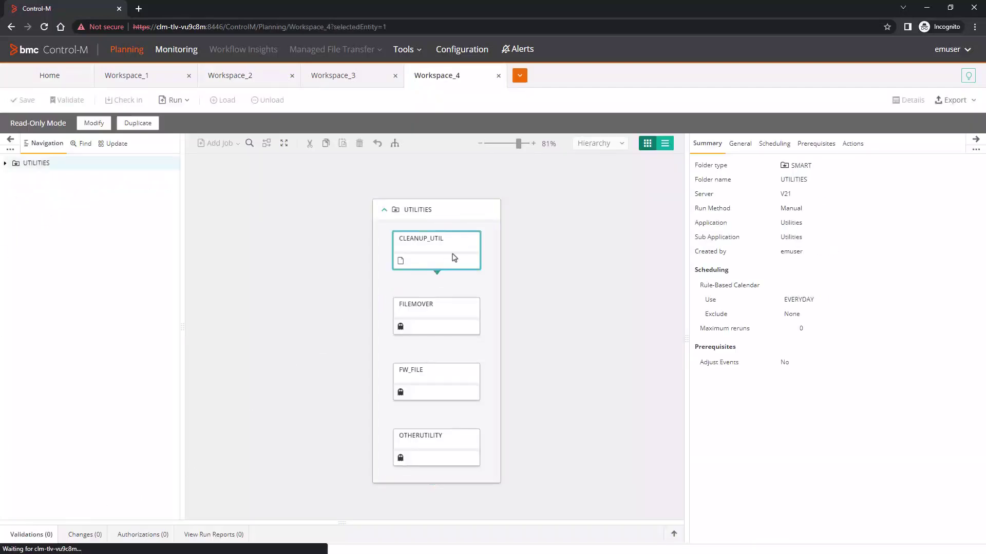
double_click(800, 291)
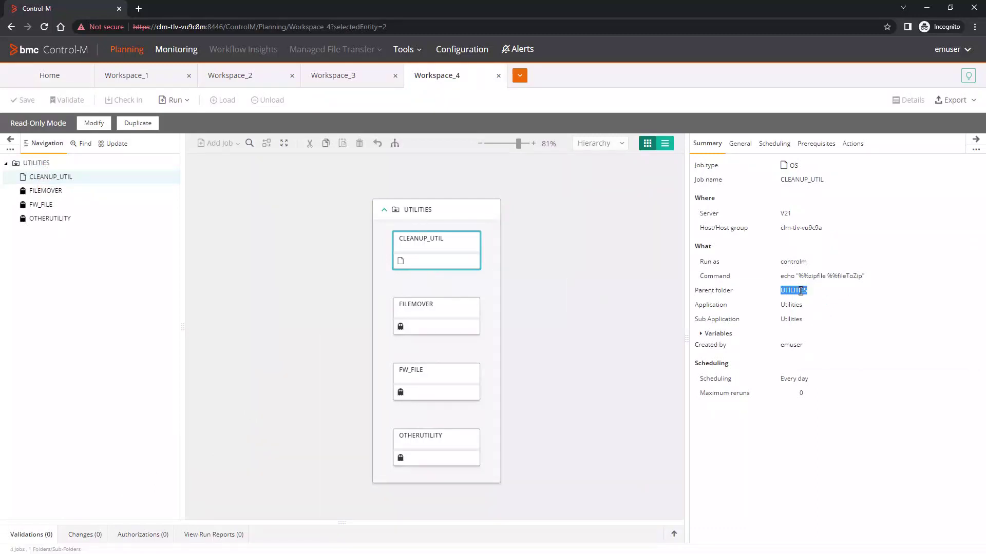
right_click(800, 291)
click(814, 297)
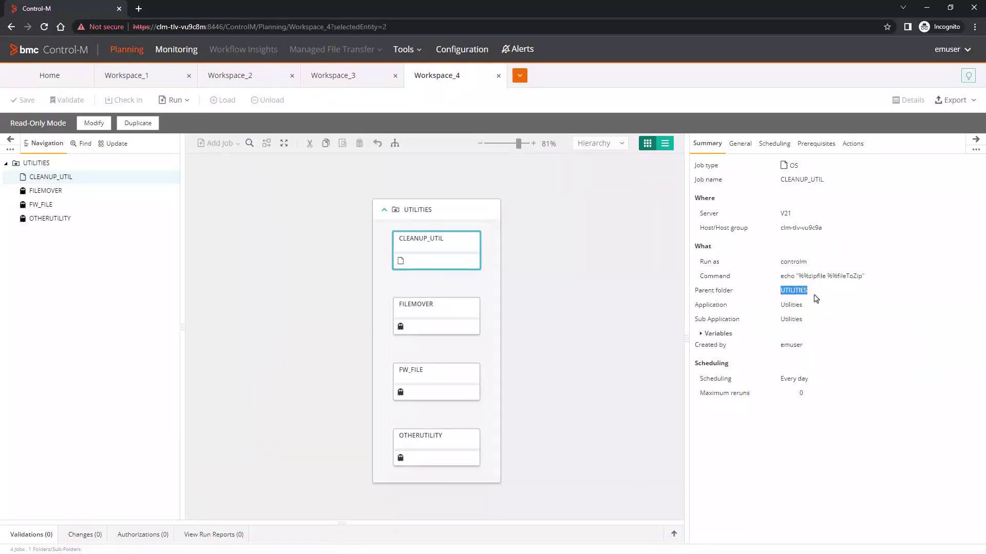
- Add another sub-folder inside CwCM, beside MyJob5, and name it UTILITIES_CWCM
click(261, 81)
scroll(680, 193, down, 2)
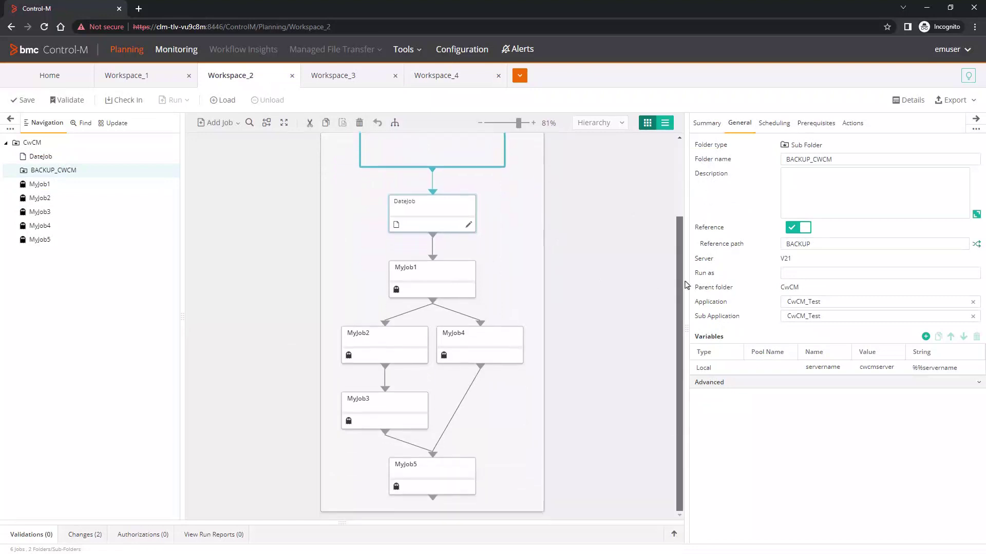
click(227, 123)
drag(234, 181, 487, 451)
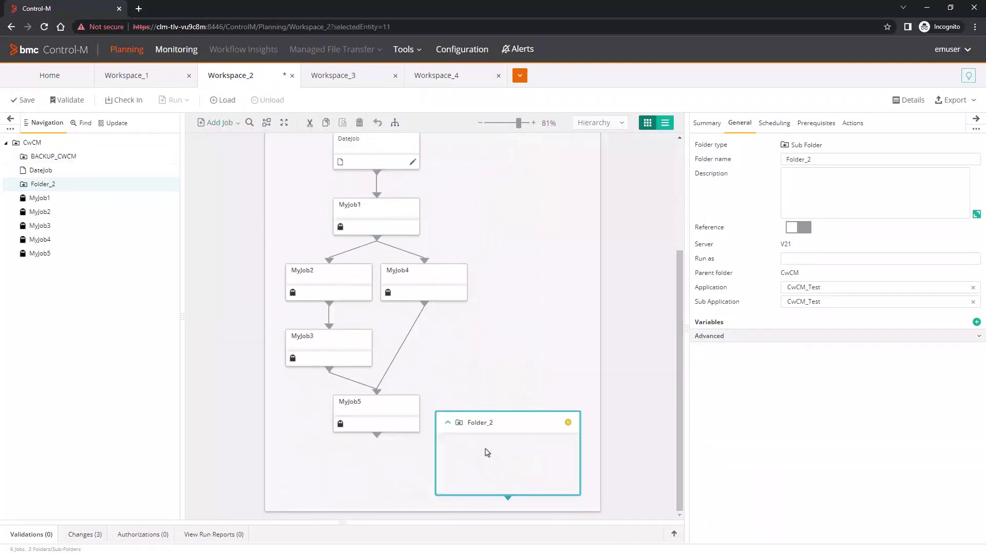
click(900, 155)
text(UTILITIES_)
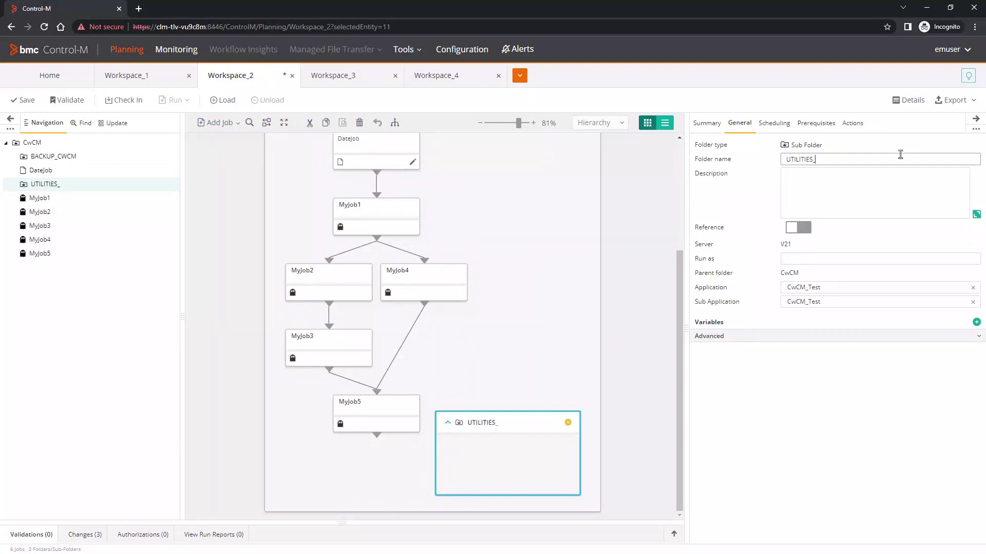
text(CWCM)
- Link MyJob5 to the UTILITIES_CWCM sub-folder as its predecessor and rearrange the flow layout
drag(377, 440, 496, 431)
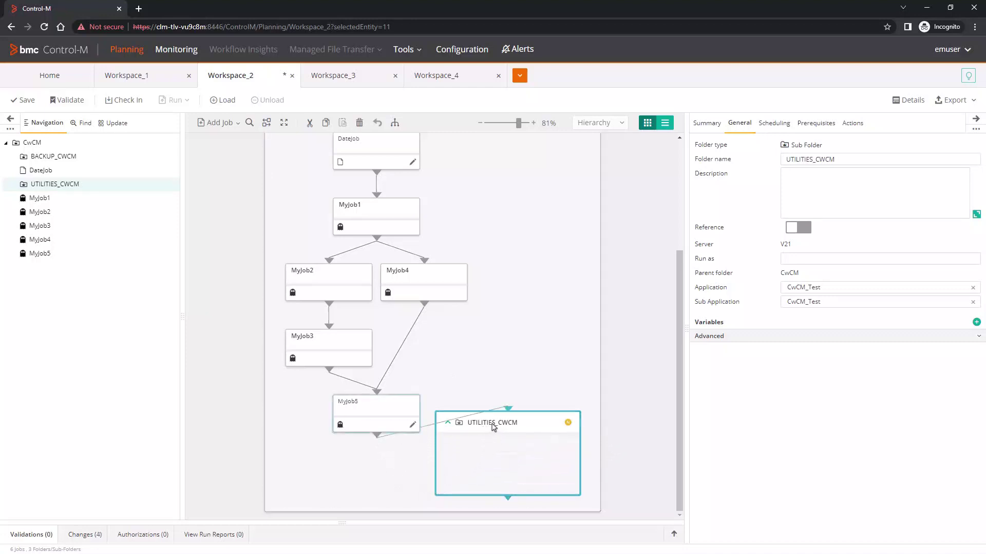
click(265, 123)
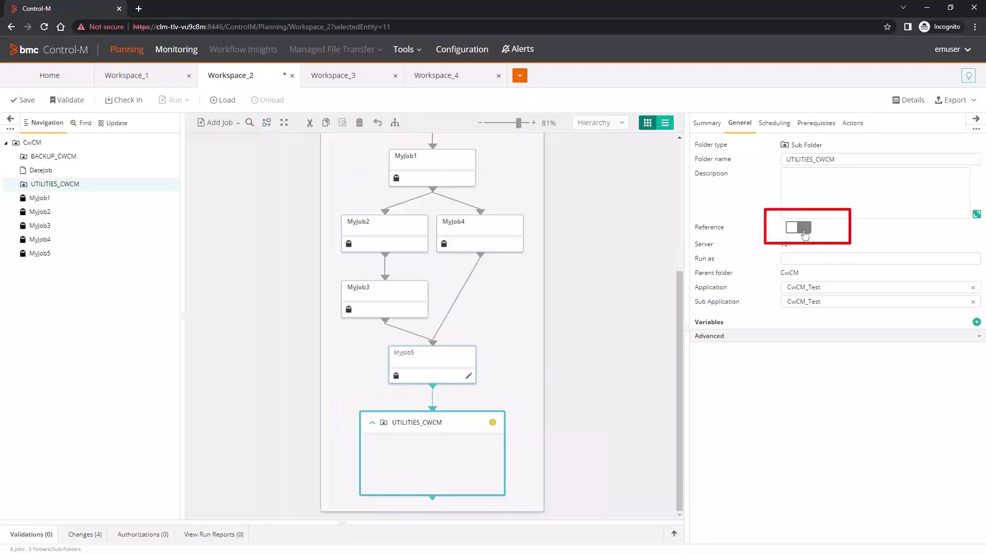
- Enable referencing on the UTILITIES_CWCM sub-folder and set its reference path to UTILITIES/CLEANUP_UTIL, copying the job name from Workspace_4
click(804, 232)
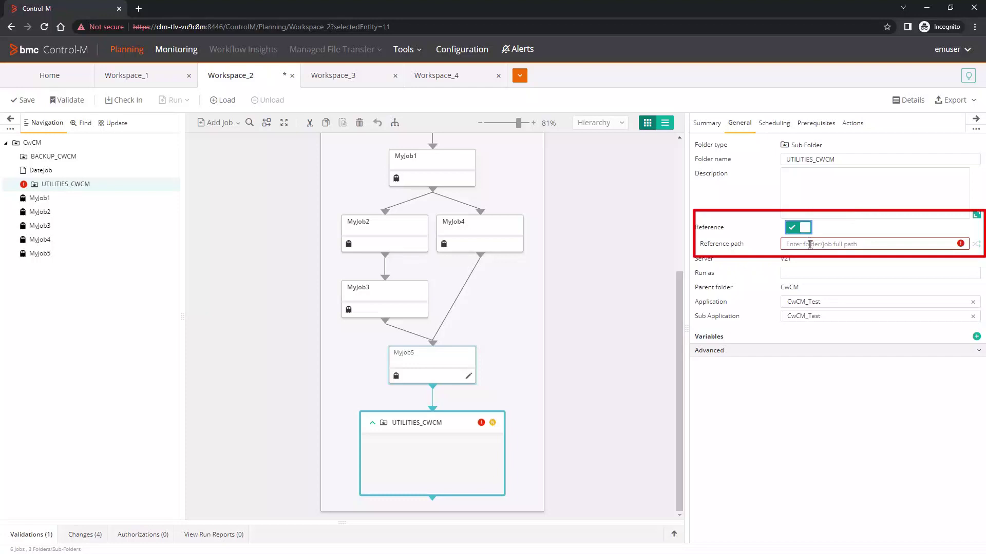
click(797, 246)
text(UTILITIES/)
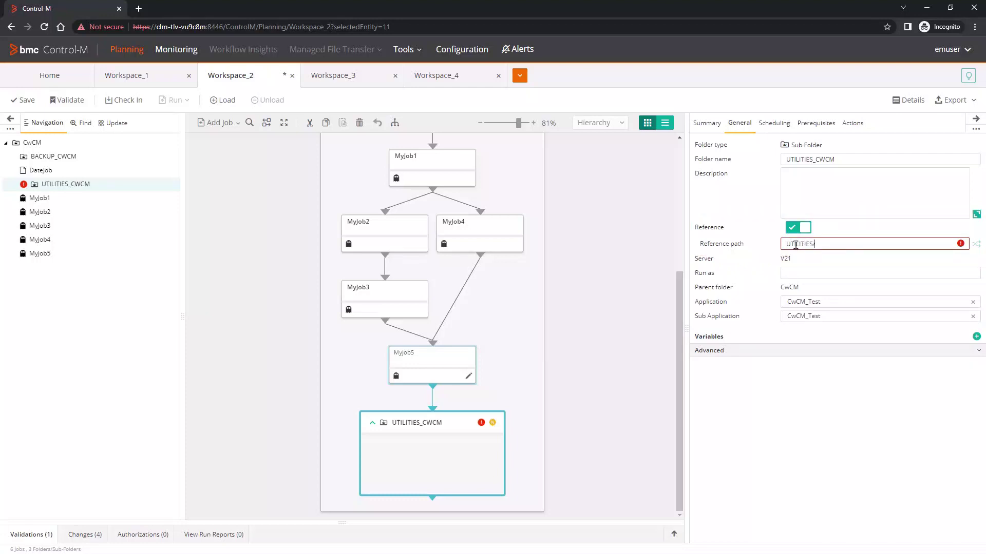
click(438, 77)
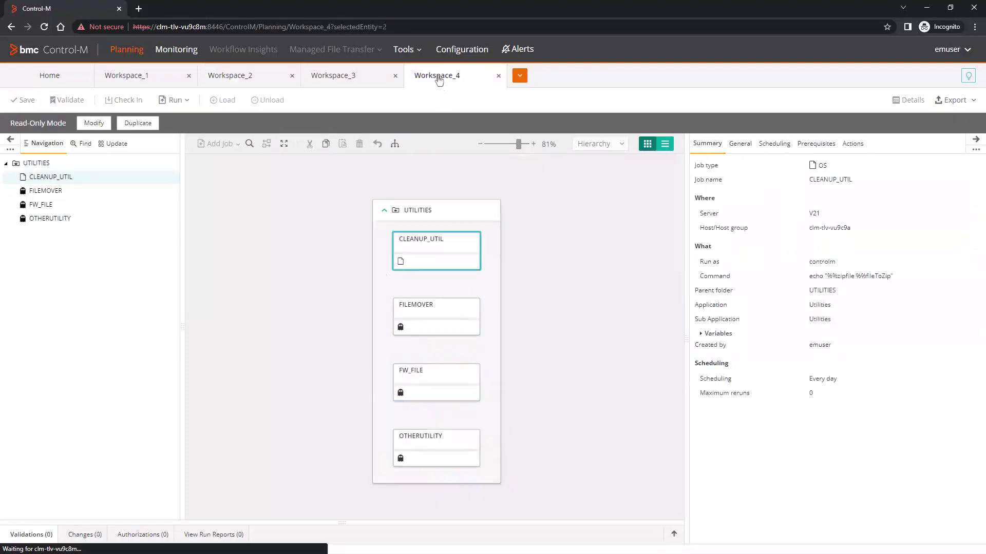
double_click(806, 178)
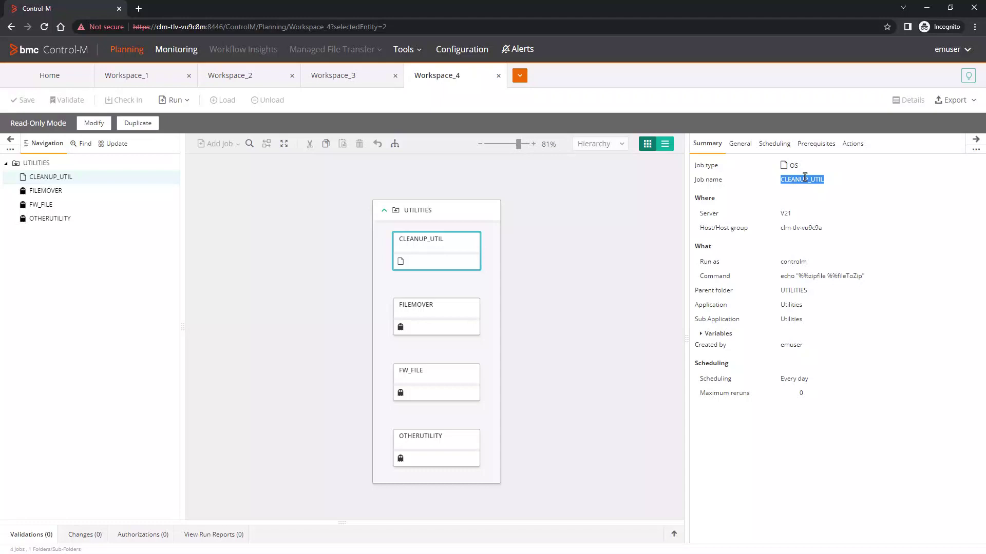
click(228, 82)
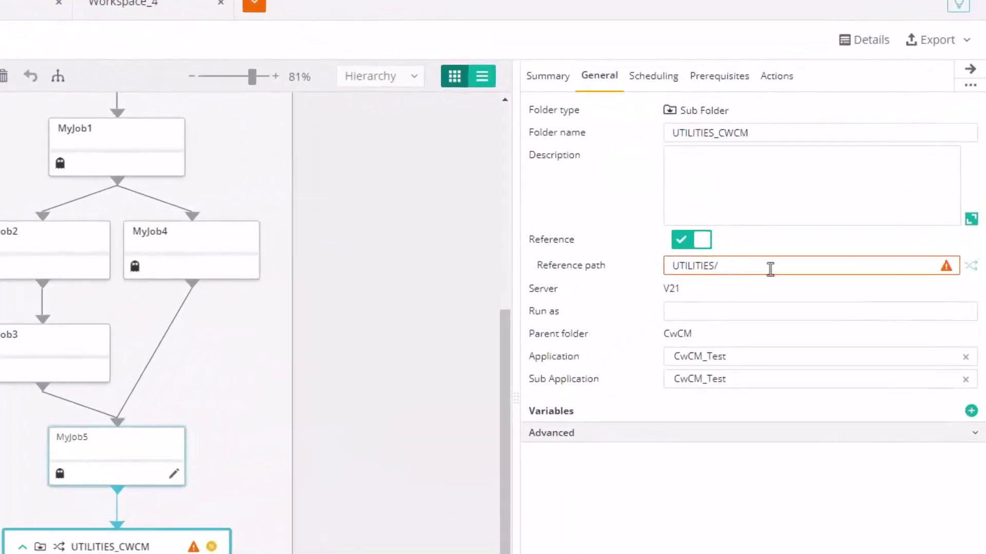
click(770, 268)
text(CLEANUP_UTIL)
click(388, 268)
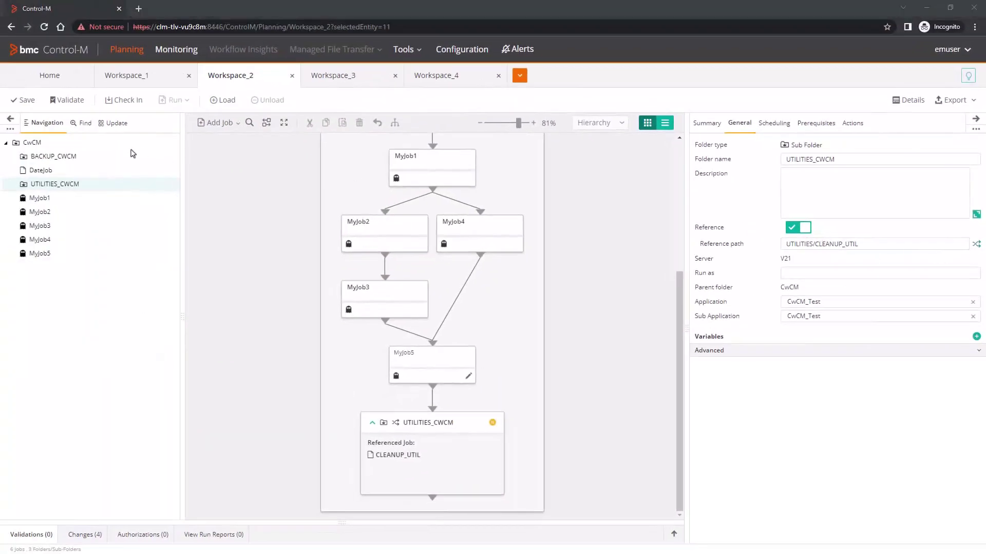
- Check in Workspace_2 and run it on the current working date with the Hold option turned off
click(118, 105)
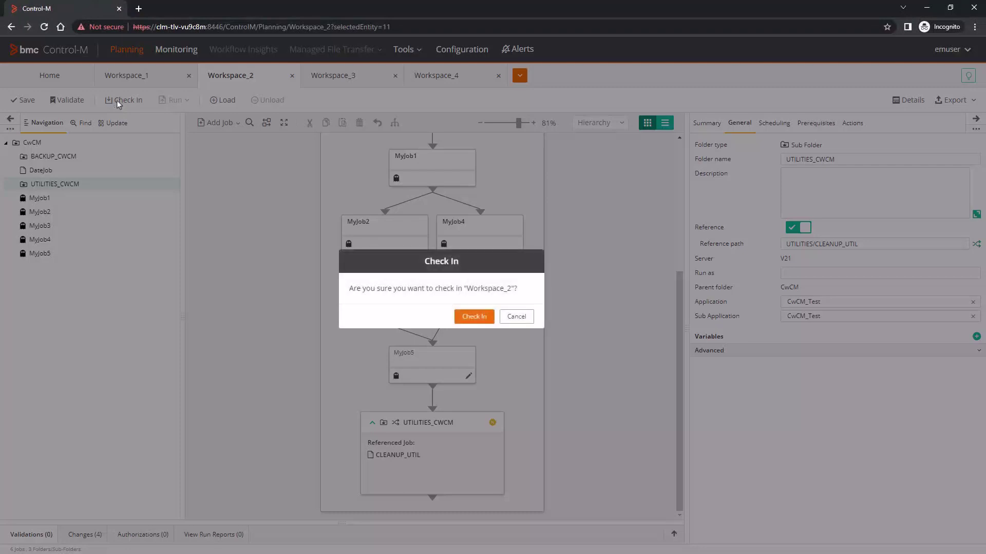
click(484, 318)
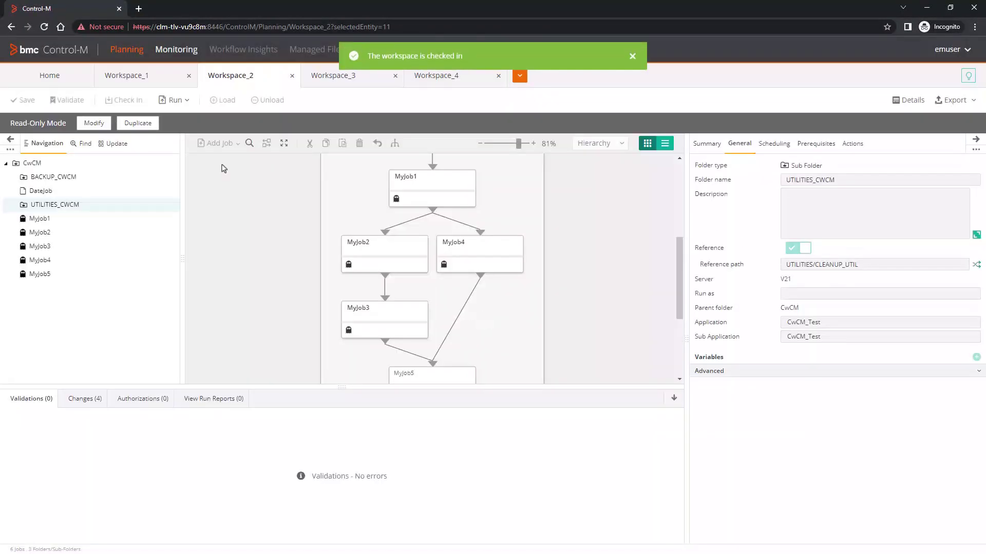
click(186, 101)
click(188, 119)
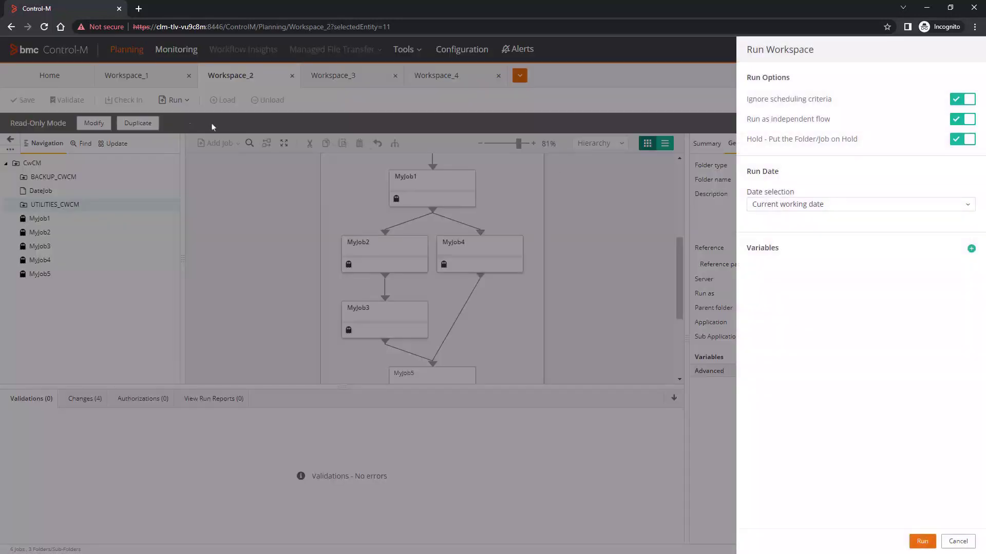
click(962, 139)
click(922, 542)
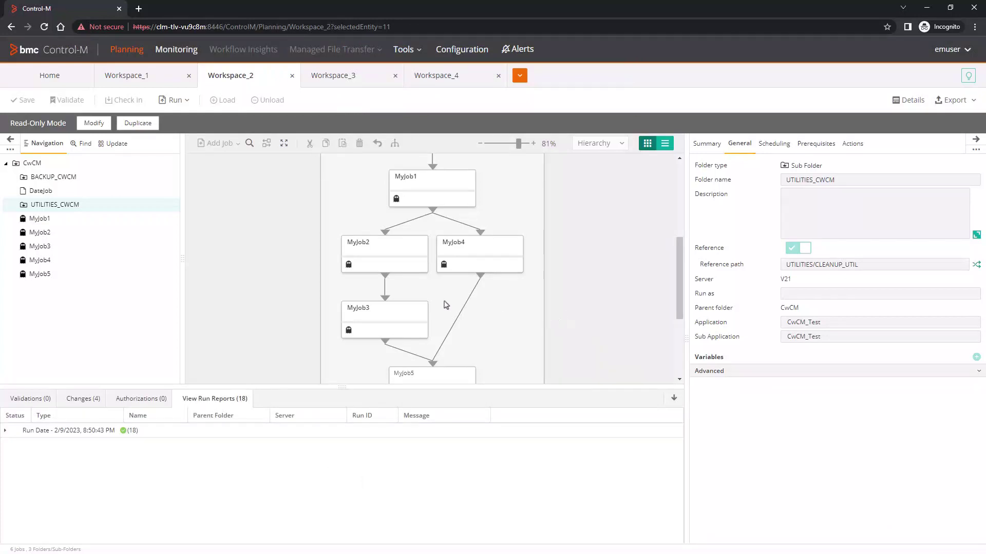
- Open MyViewPoint in Monitoring and examine the CREATE_BACKUP job's output for the servername variable value
click(188, 49)
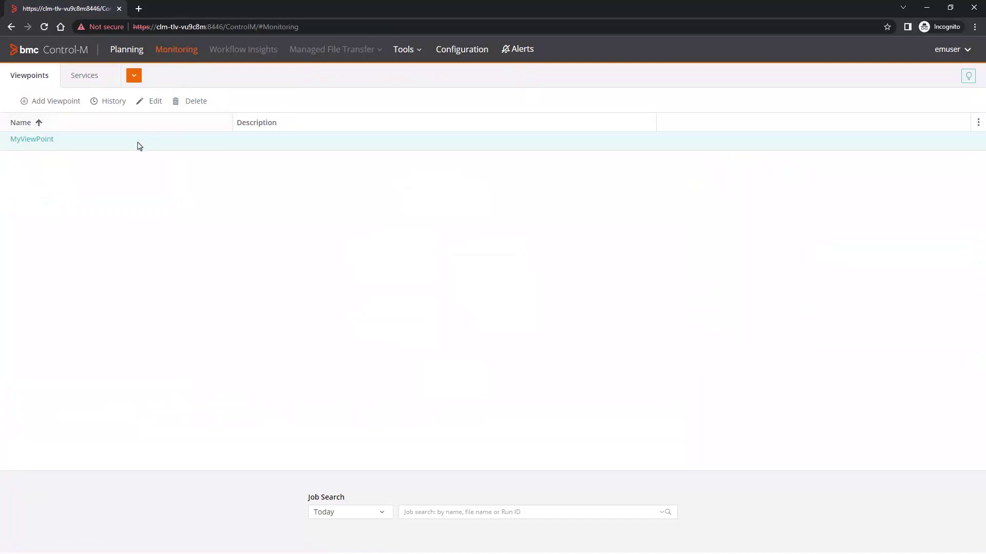
click(44, 145)
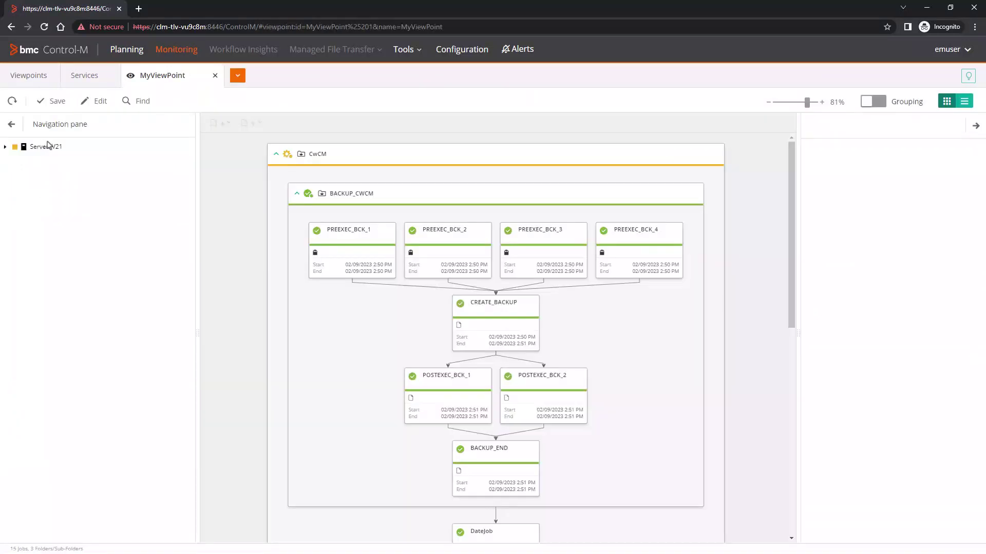
scroll(795, 224, down, 2)
drag(796, 223, 741, 160)
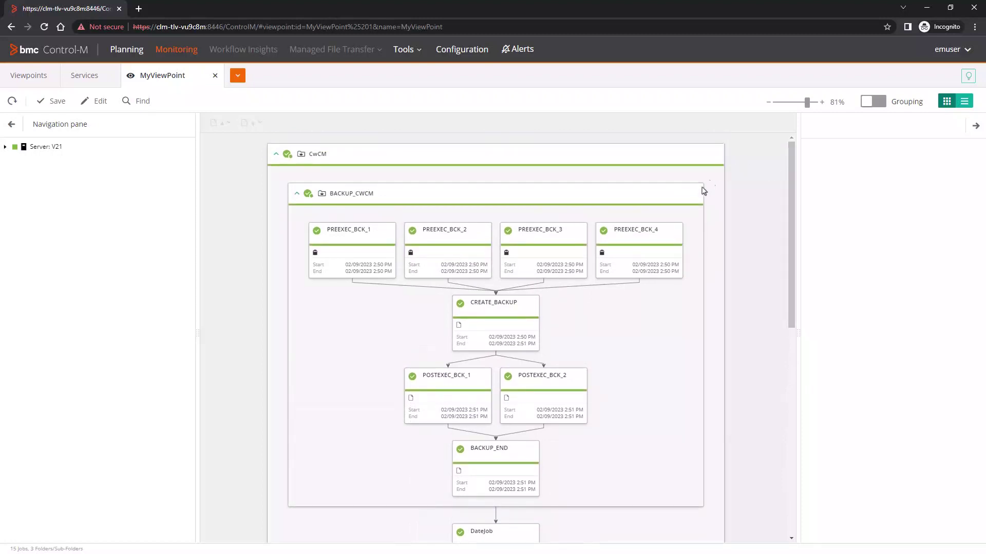
click(480, 317)
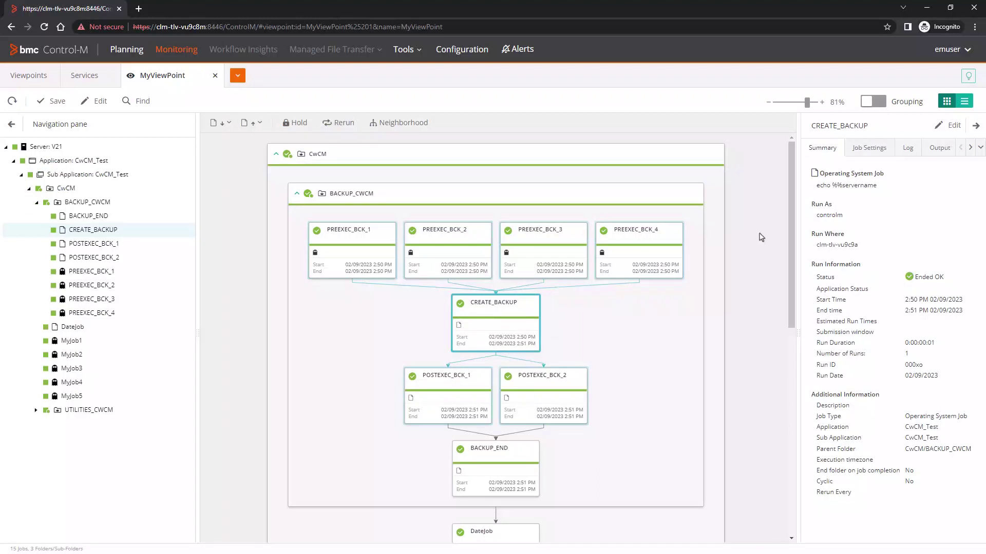
drag(798, 235, 663, 234)
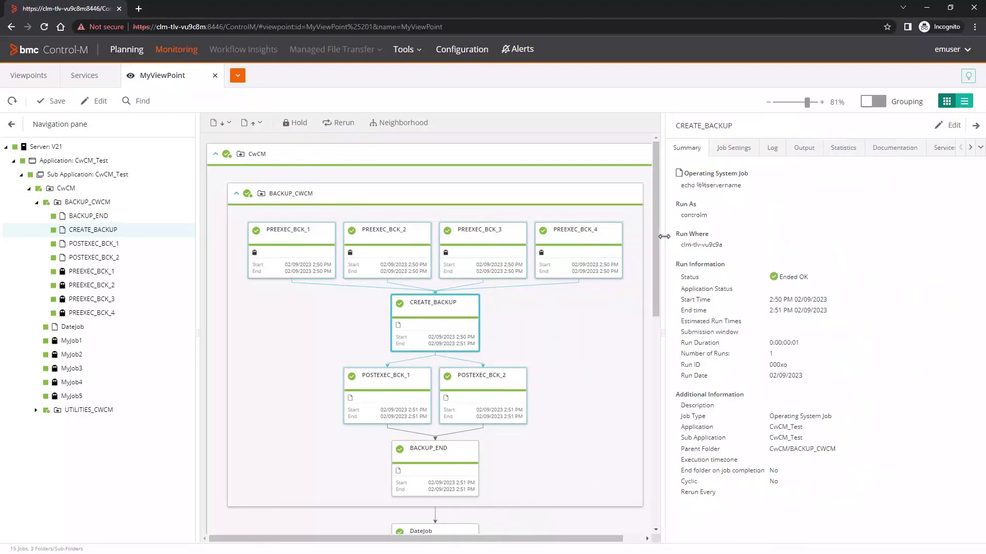
click(802, 159)
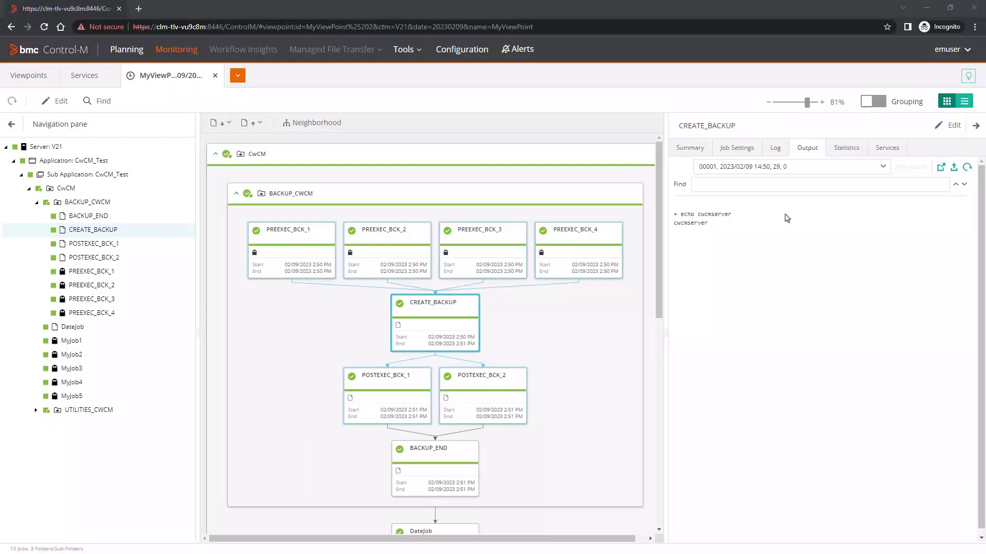
- Examine the events CREATE_BACKUP waits for in its job settings, widening the event name column
click(742, 154)
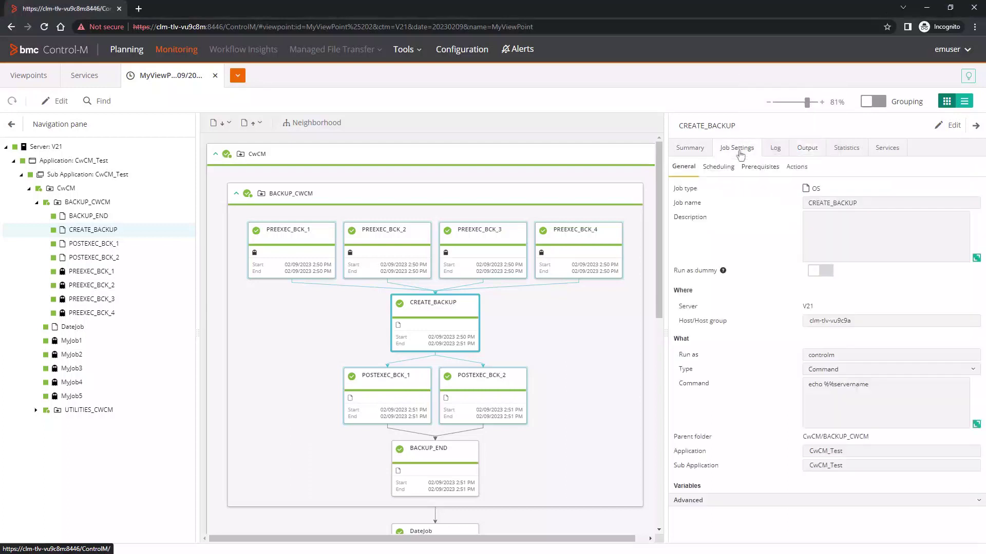
click(743, 167)
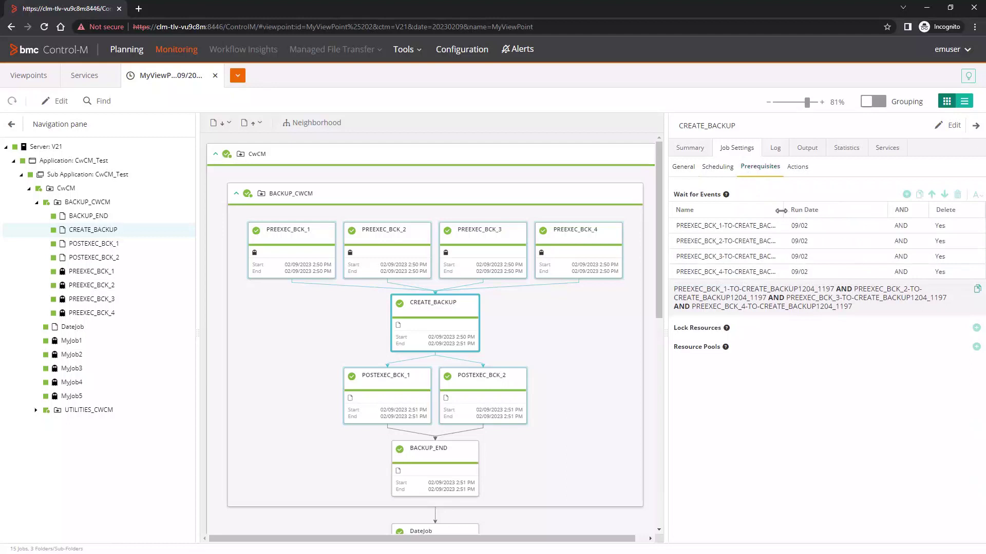
drag(784, 210, 835, 204)
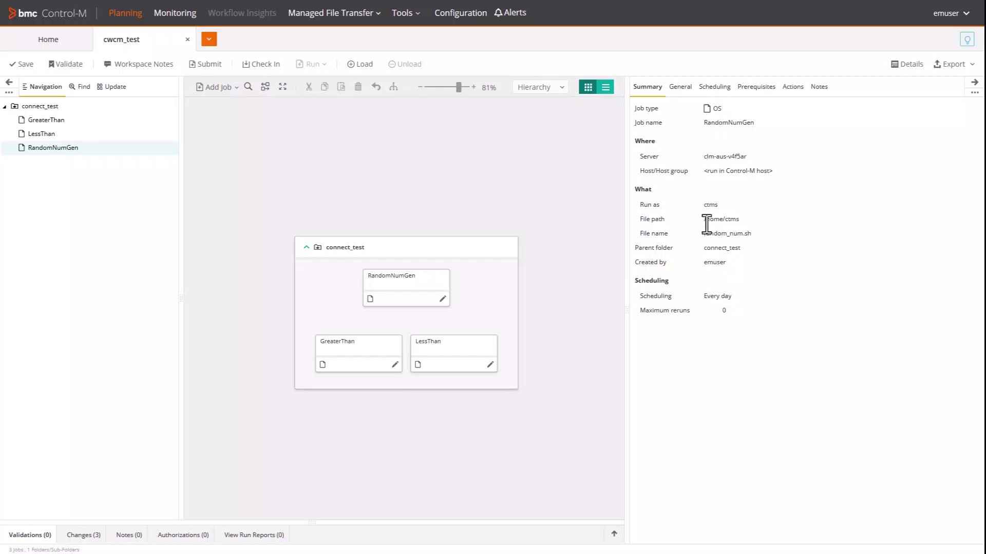
- Review RandomNumGen's random_num.sh file name, the script's result in the terminal, and the job's output in Monitoring
drag(703, 233, 753, 233)
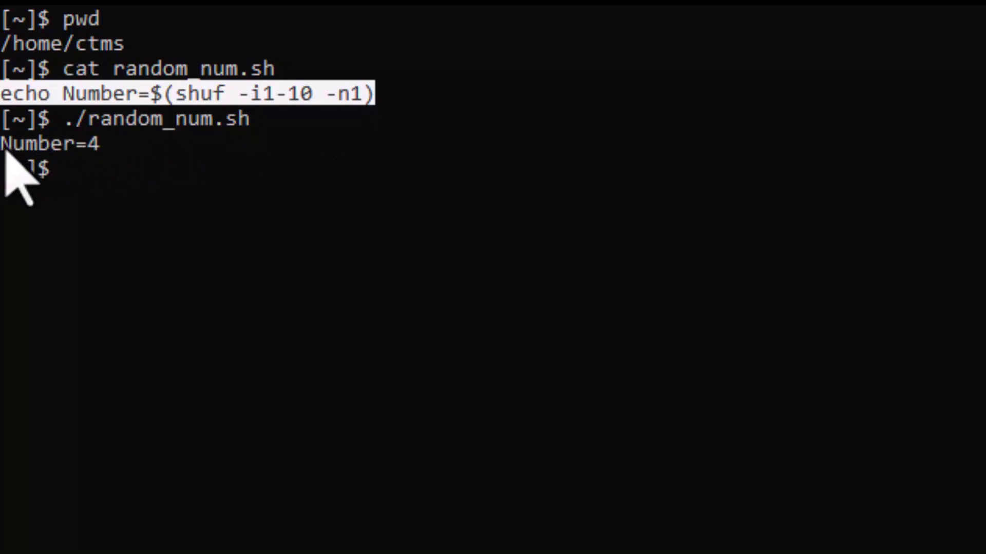
drag(6, 152, 92, 154)
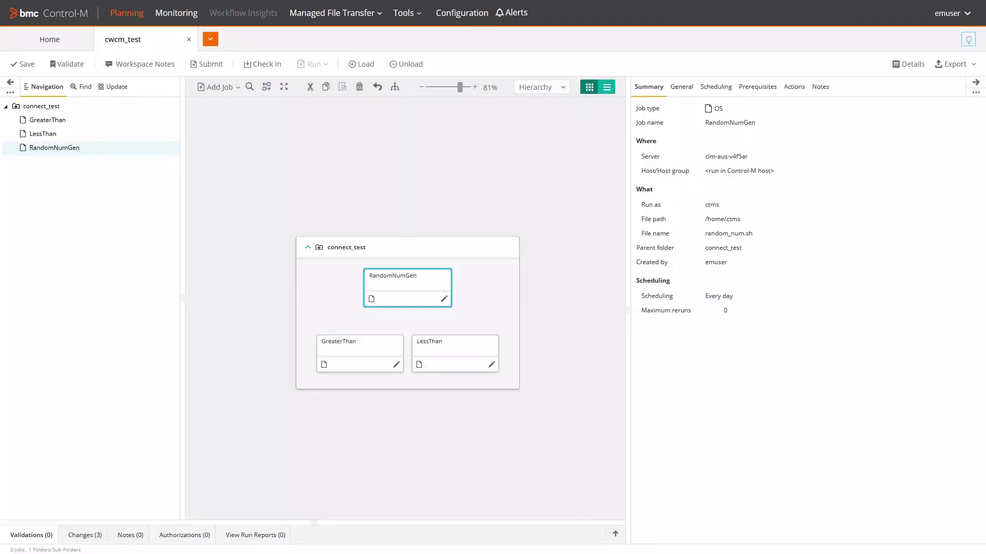
click(171, 21)
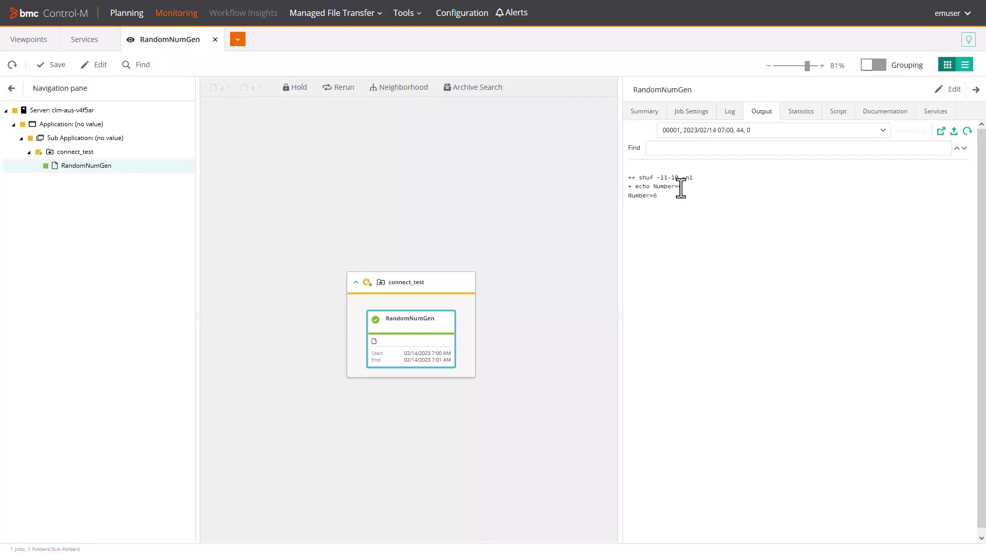
drag(627, 197, 655, 198)
click(657, 196)
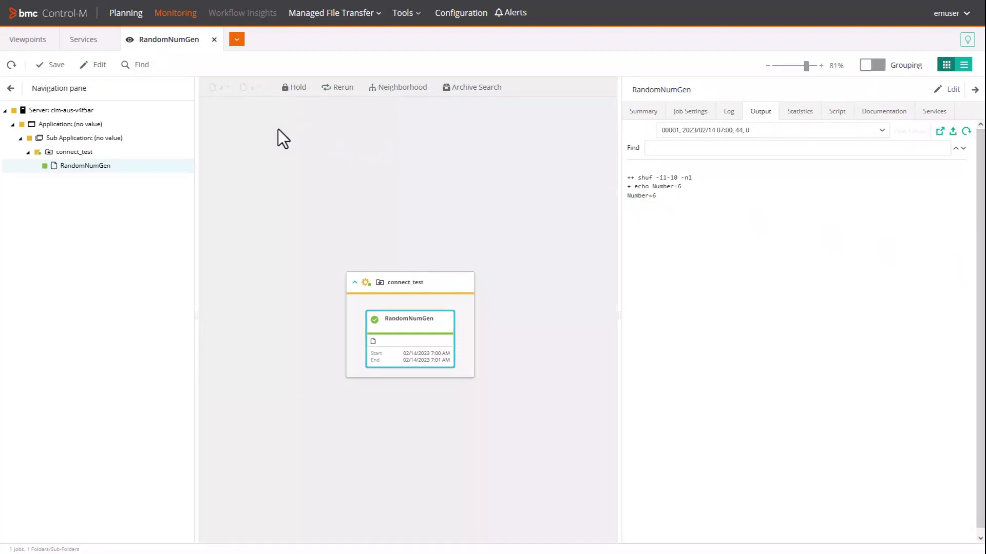
- Add a capture from job output to the RandomNumGen job in the cwcm_test workspace, using a Local variable named random_number
click(130, 23)
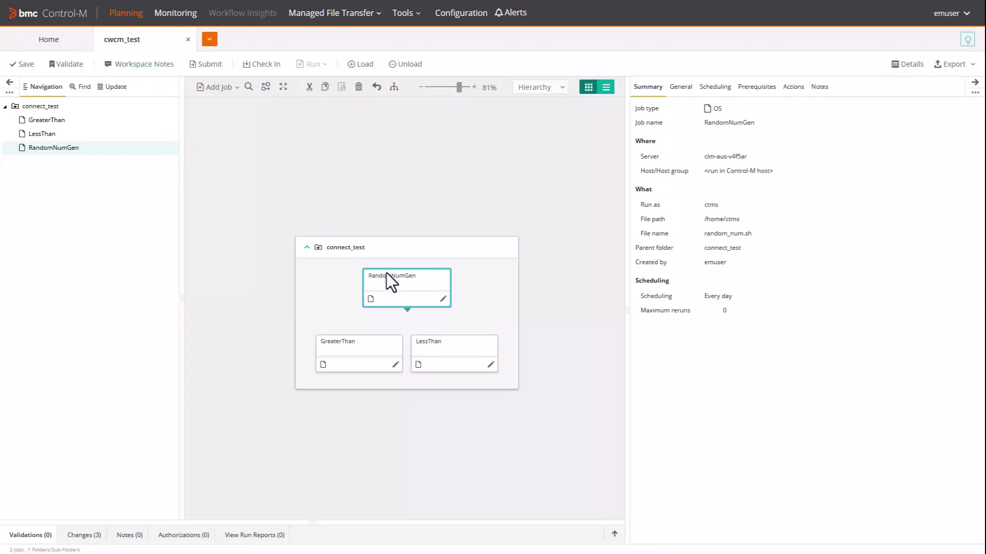
click(793, 87)
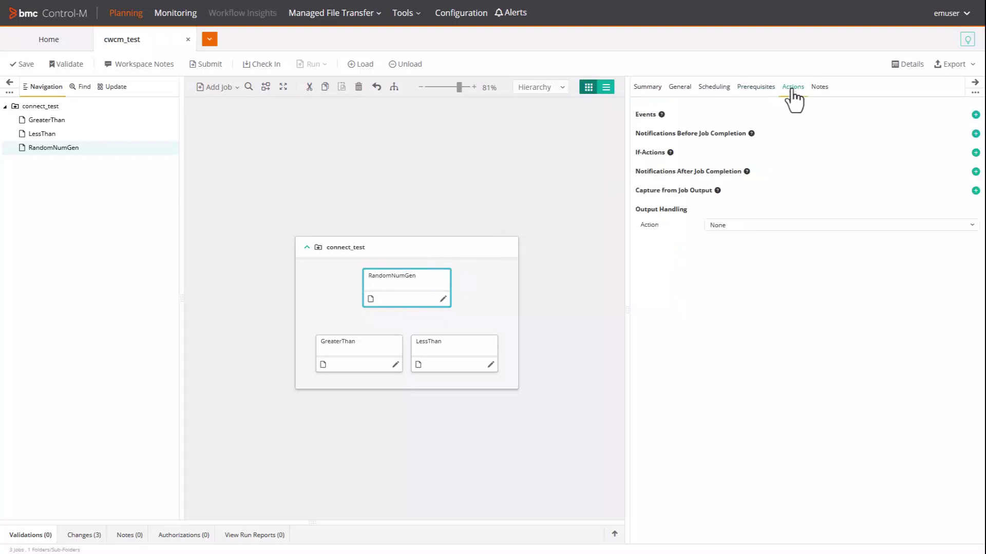
click(975, 191)
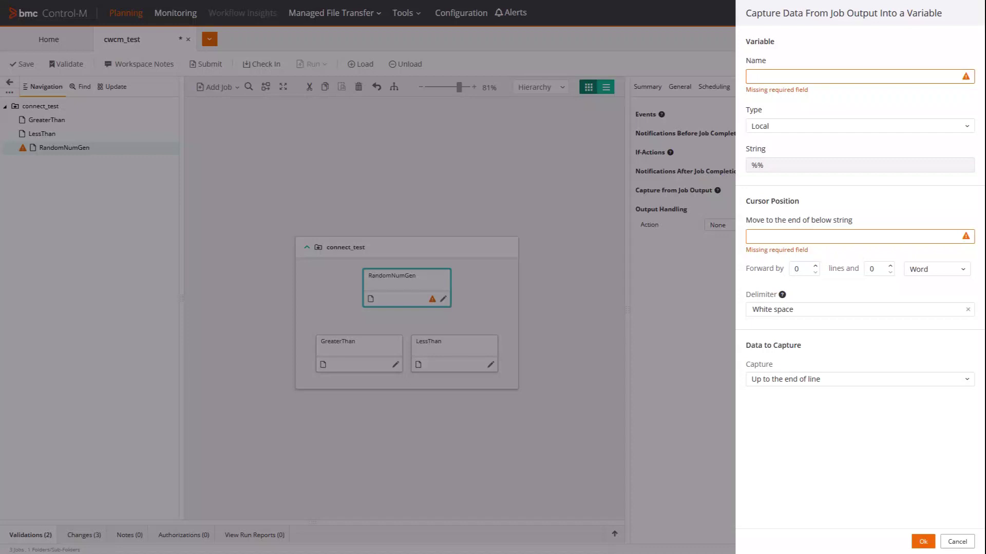
text(random_number)
key(Tab)
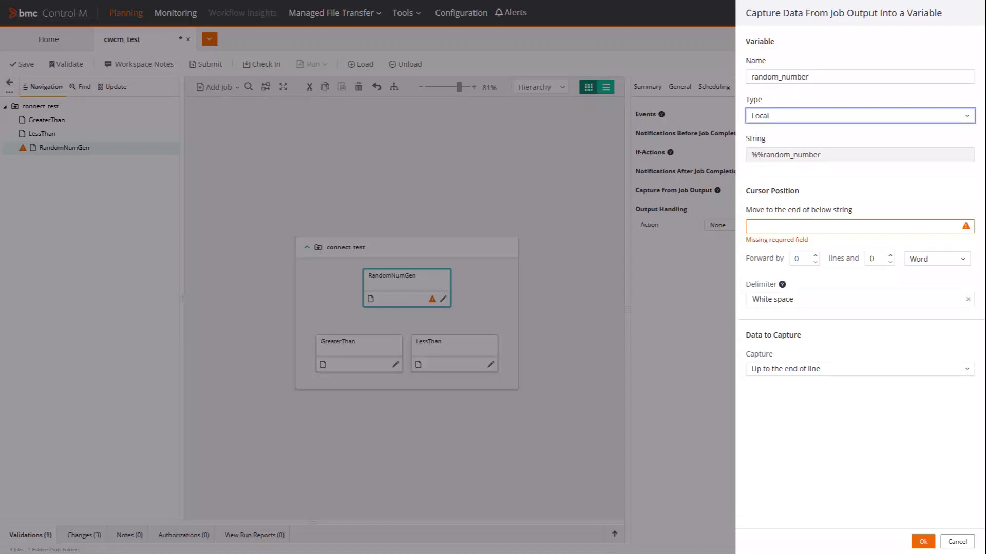
click(967, 117)
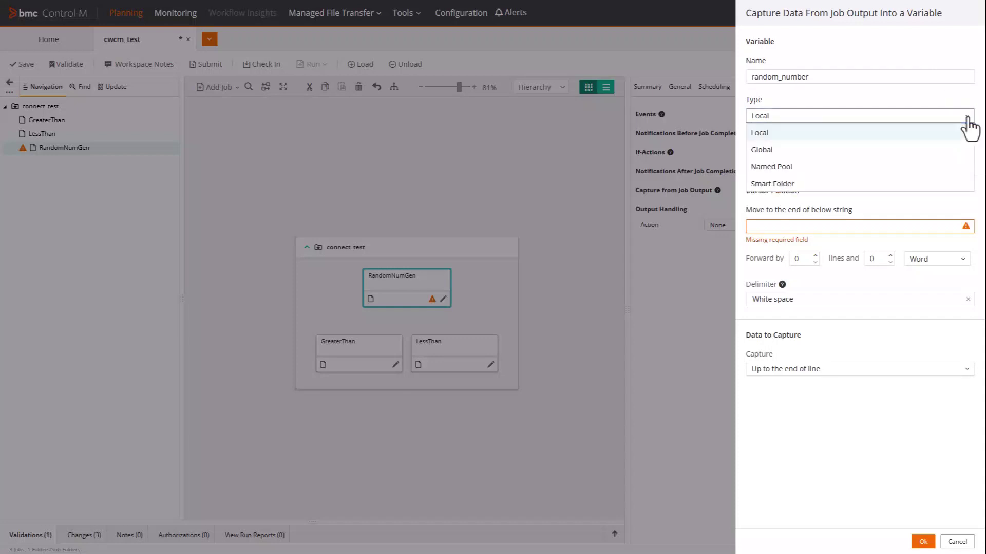
click(968, 118)
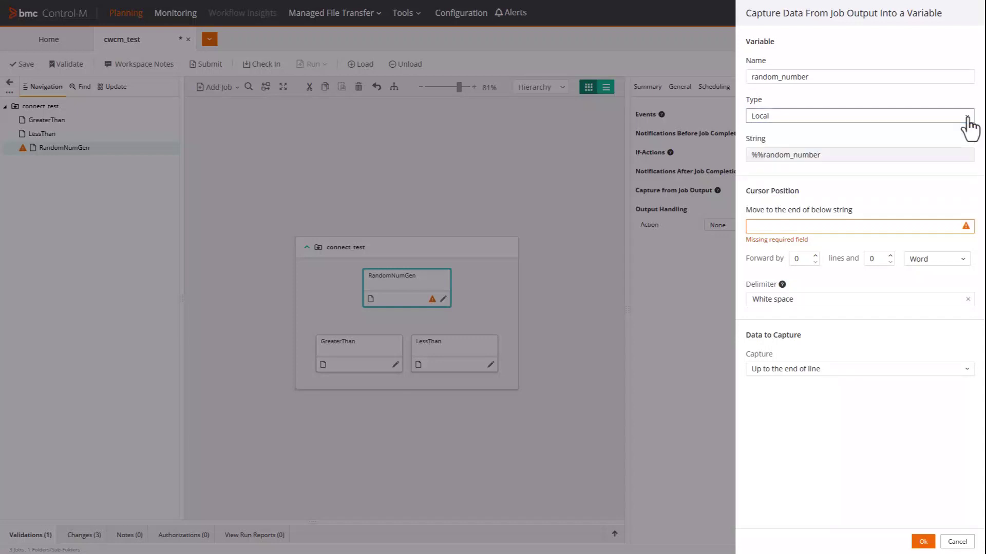
- Check the script's output in the terminal and set the capture's cursor position to the end of the string Number=
click(890, 227)
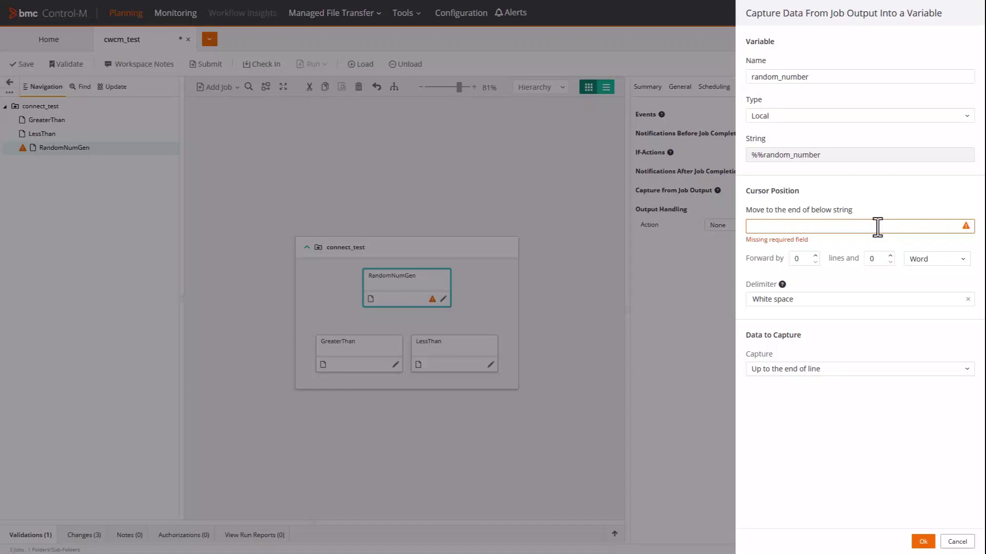
key(alt+Tab)
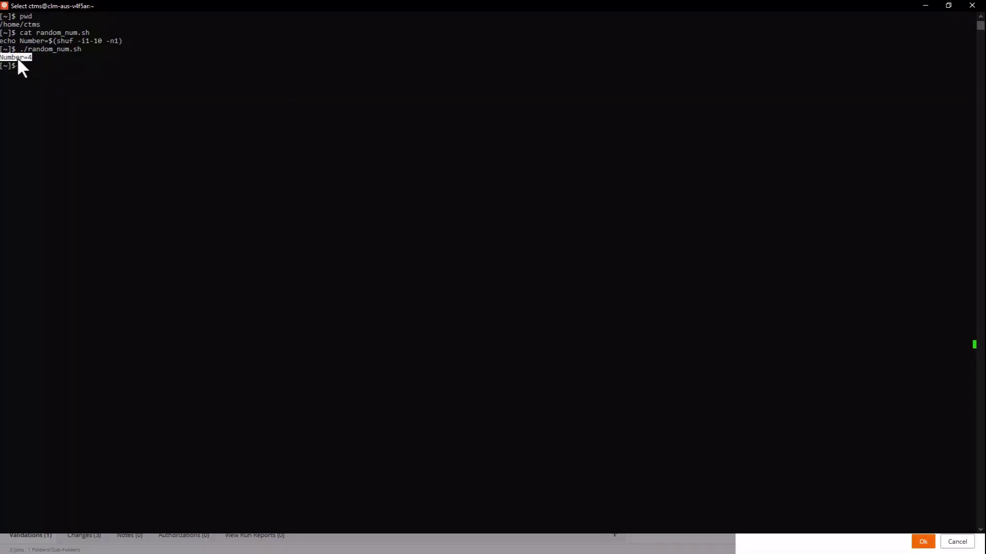
key(alt+Tab)
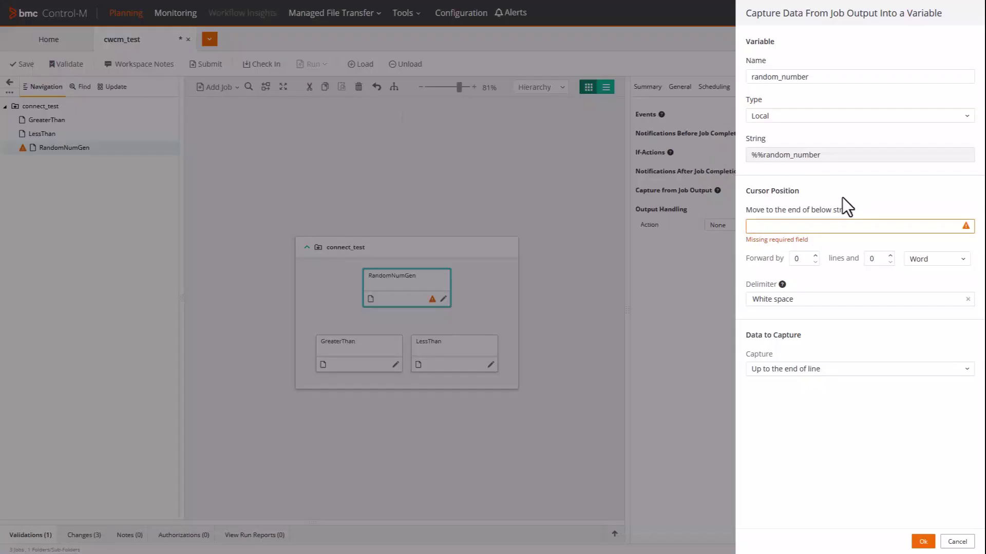
text(Number=)
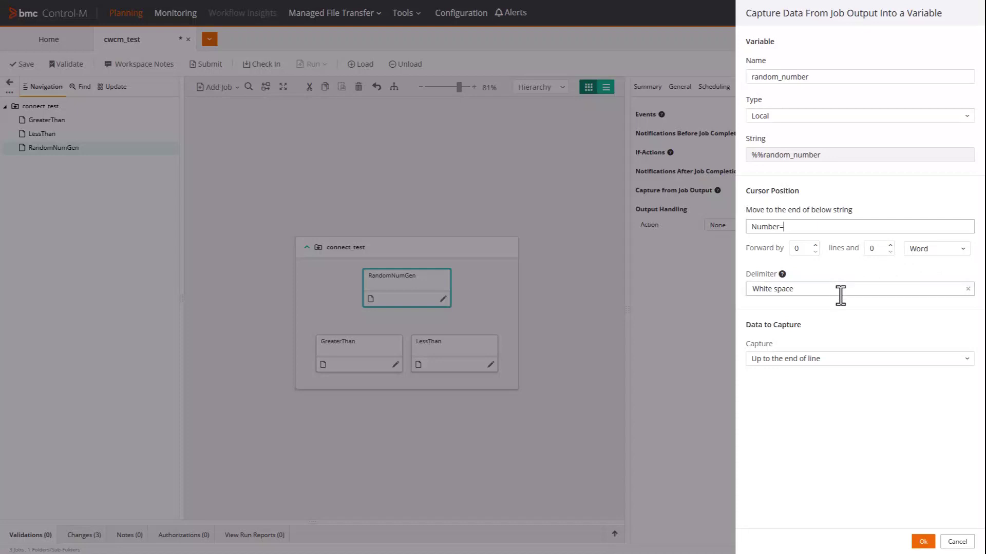
- Clear the capture's White space delimiter, keep the data captured up to the end of line, and confirm the capture
click(967, 290)
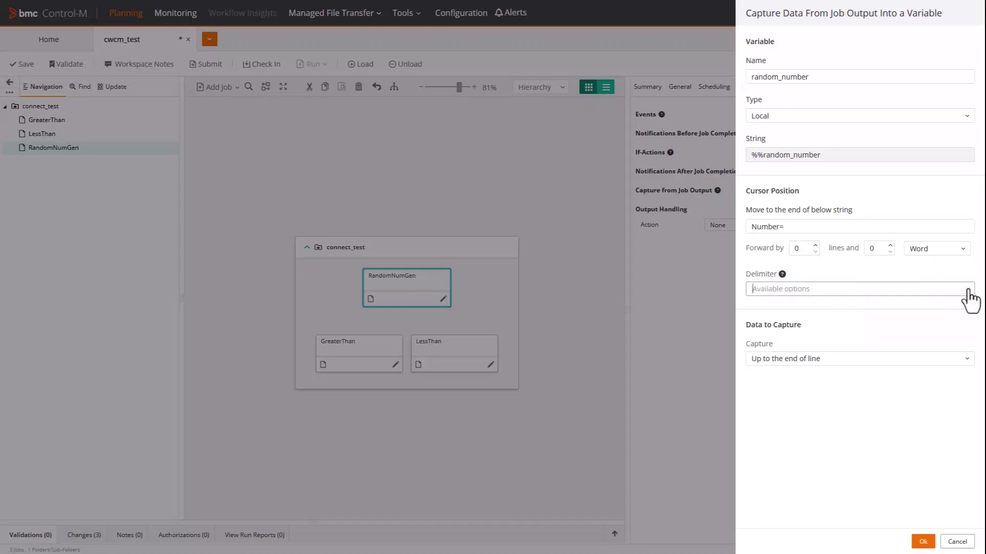
click(972, 288)
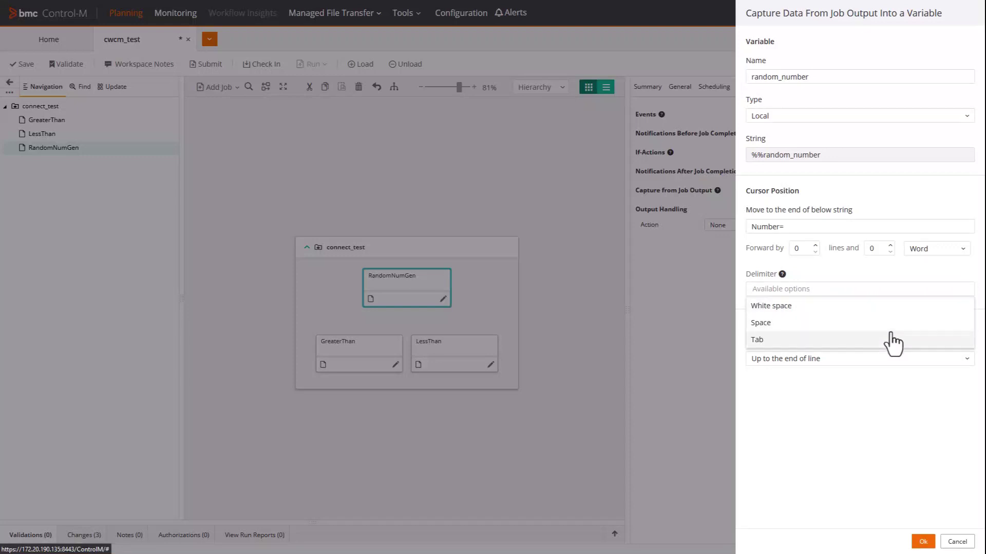
click(926, 273)
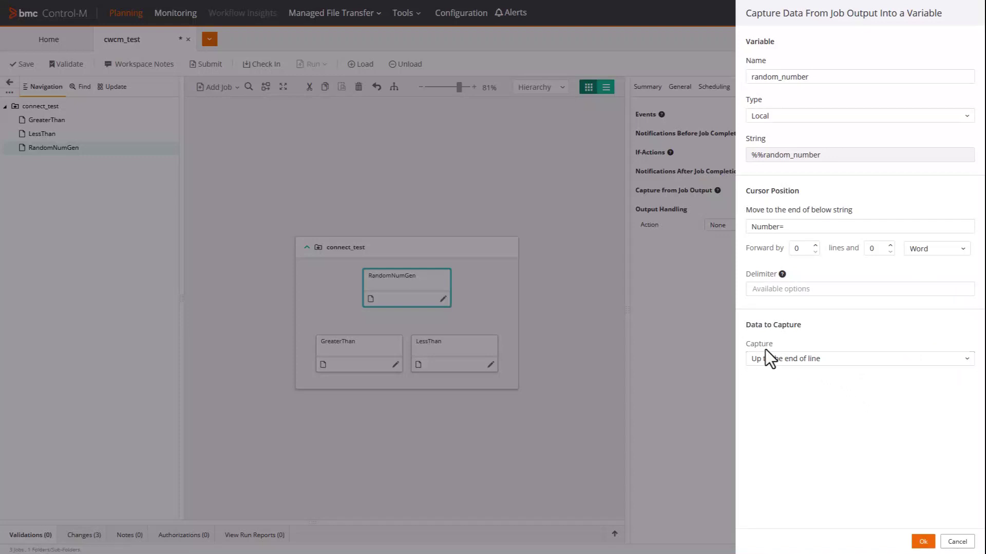
click(966, 360)
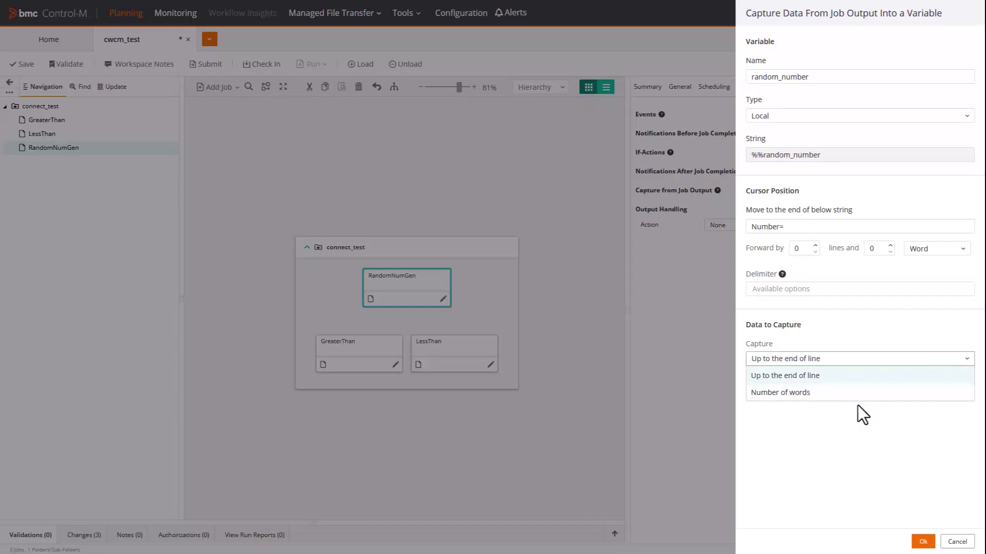
click(861, 377)
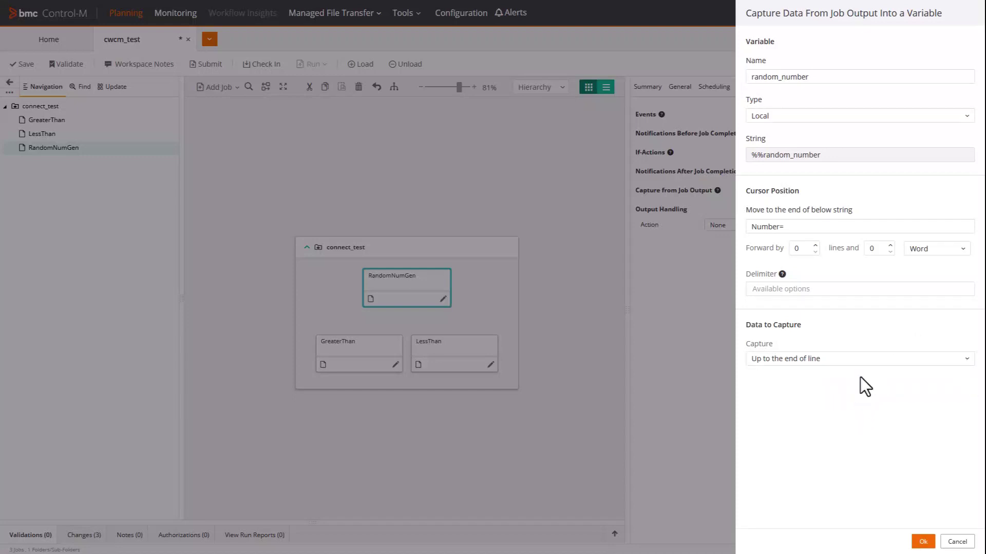
click(923, 542)
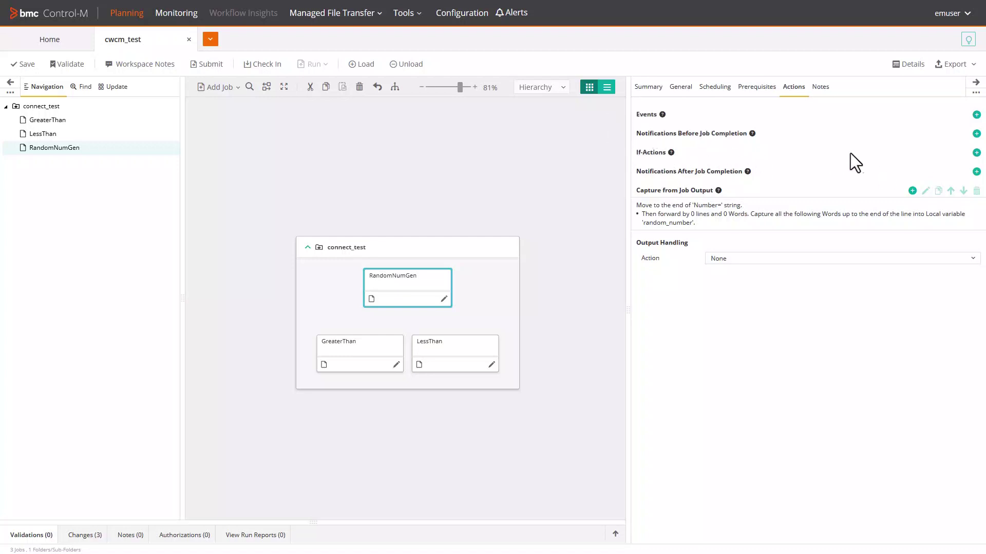
- Add an If-Action to RandomNumGen with a variable value condition: random_number Less than or equal (<=) 5
click(977, 153)
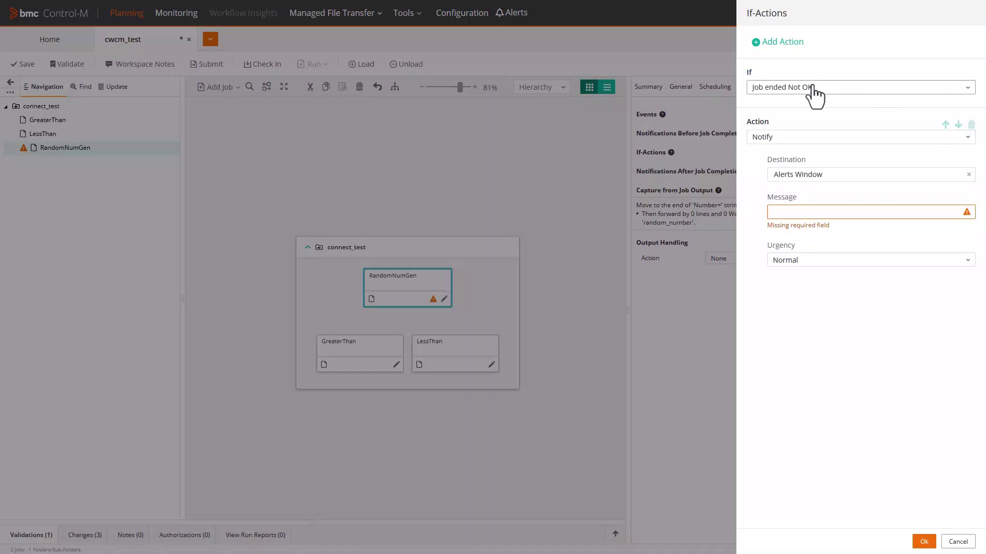
click(815, 95)
scroll(816, 164, down, 2)
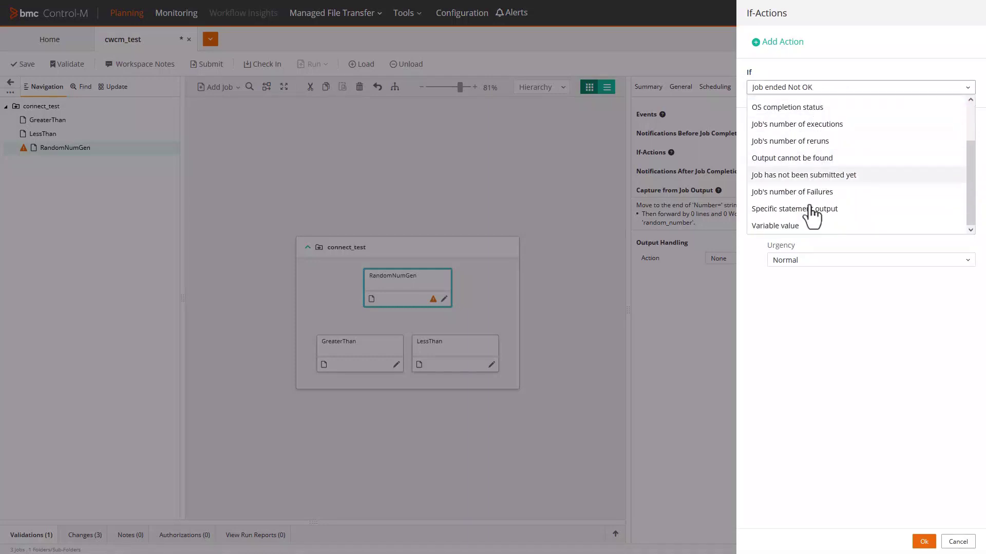
click(801, 227)
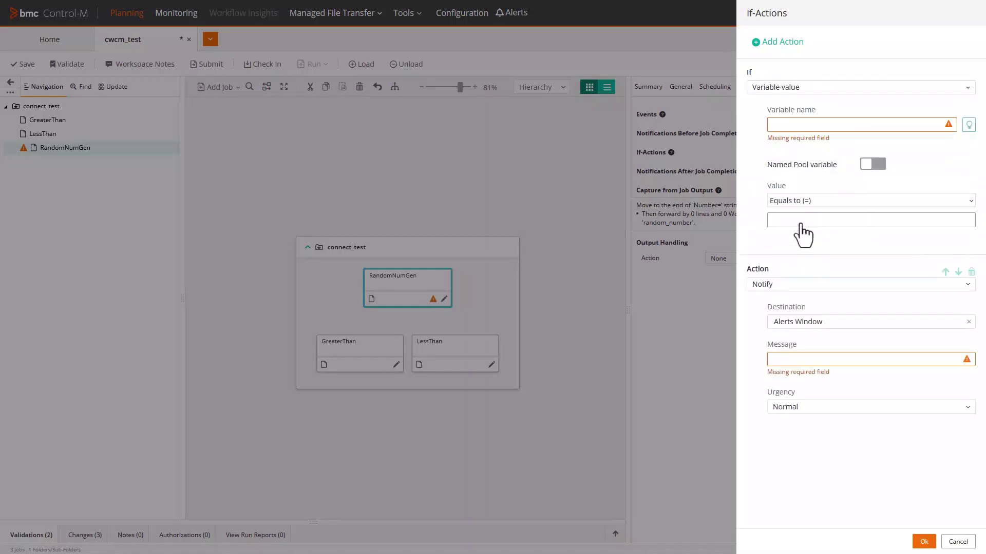
click(818, 126)
text(random_number)
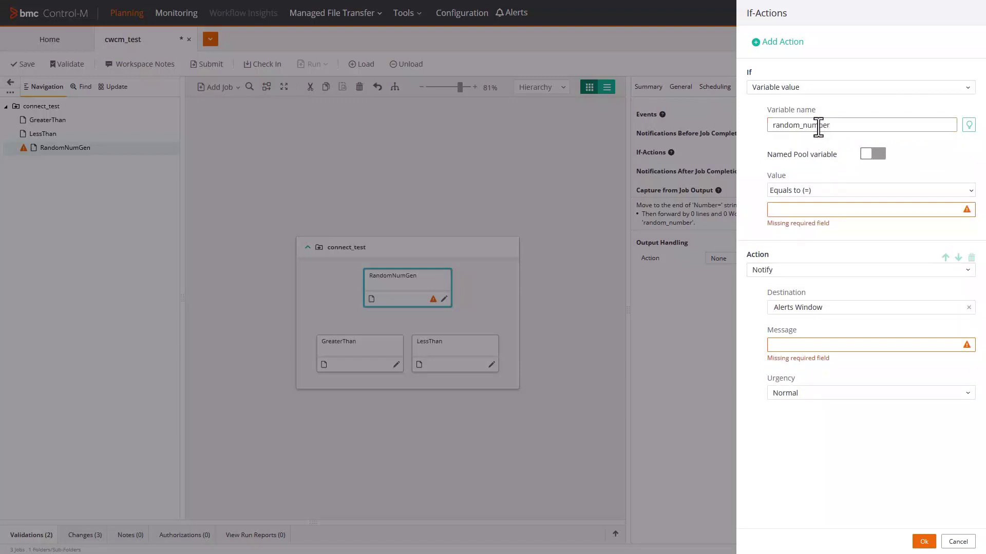
click(827, 193)
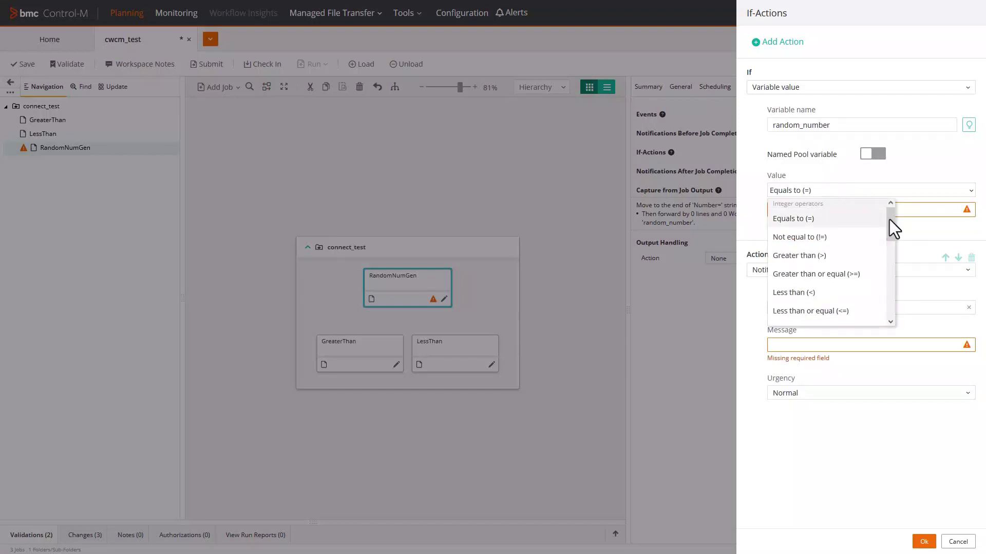
mouse_move(892, 220)
mouse_down()
mouse_move(886, 236)
mouse_move(886, 211)
mouse_move(888, 300)
mouse_move(894, 220)
mouse_up()
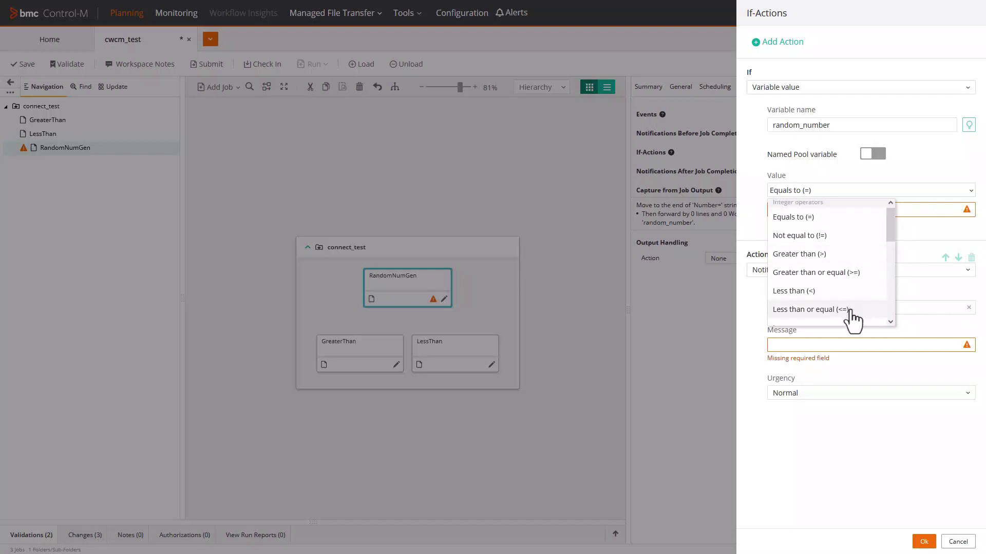
click(821, 310)
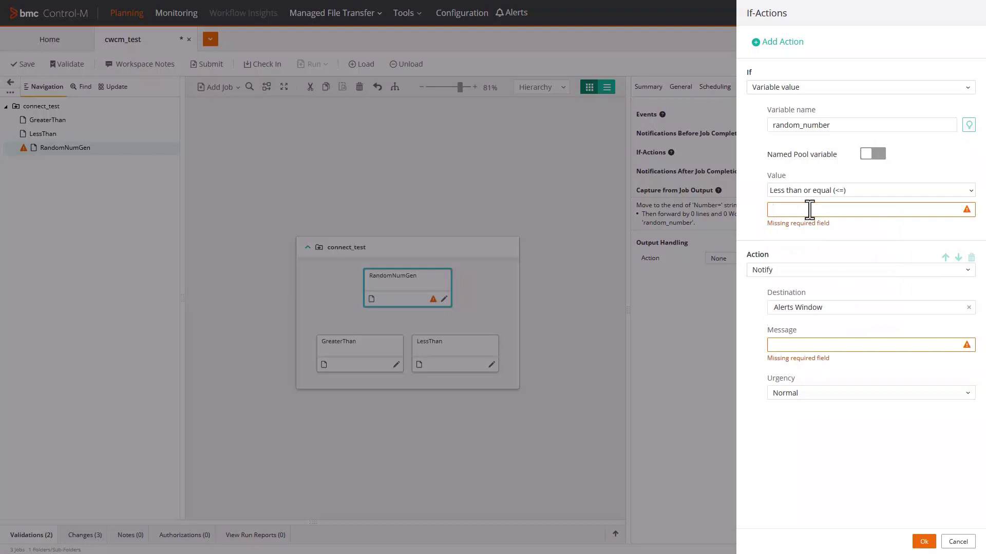
click(817, 211)
text(5)
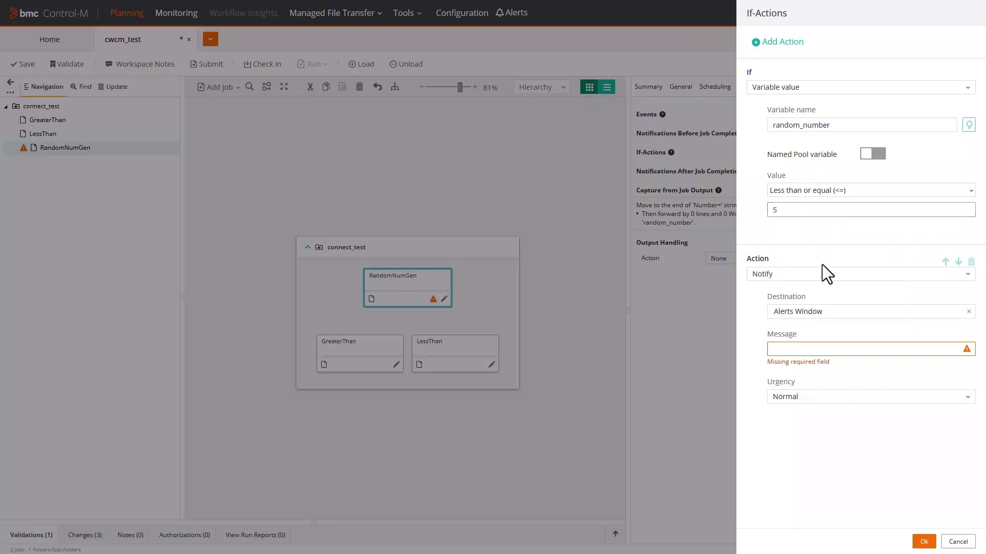
- Set the If-Action's action to Add/Delete Event, adding the event less_than_5 for the Run Date, and confirm it
click(828, 277)
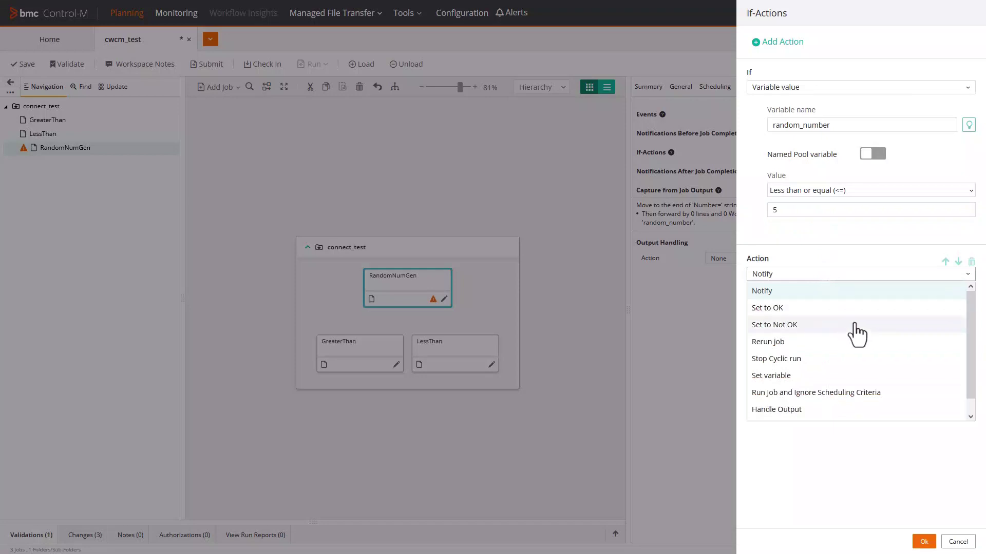
scroll(860, 334, down, 1)
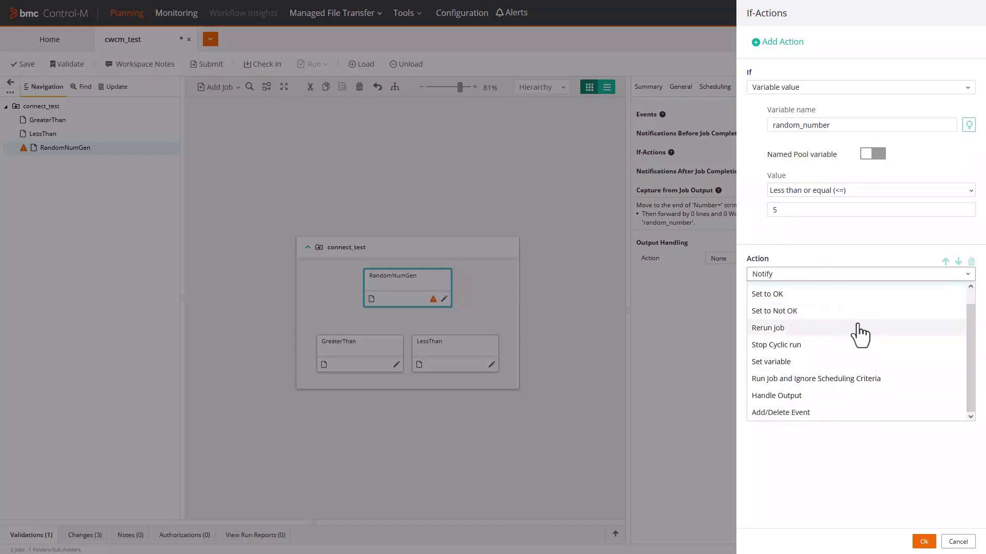
click(821, 414)
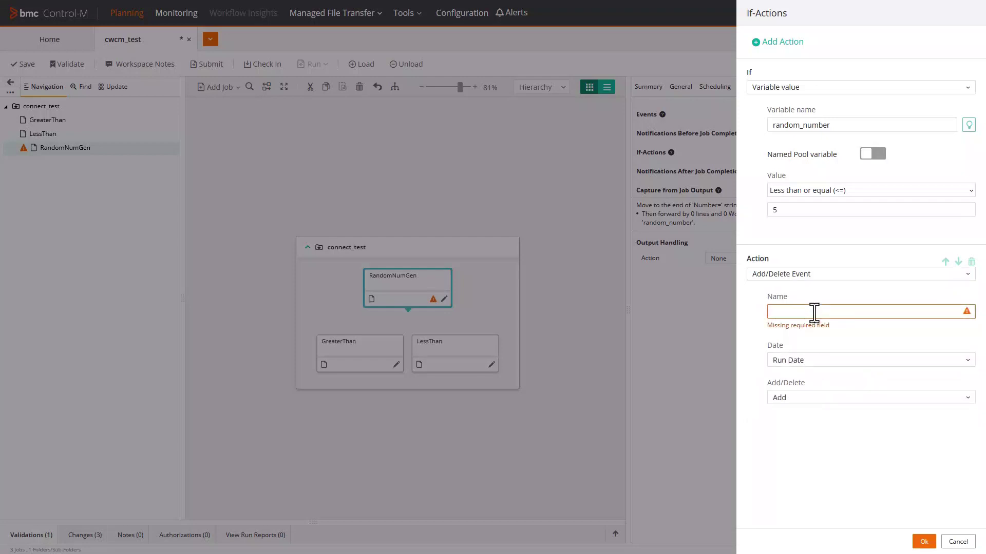
text(less_than)
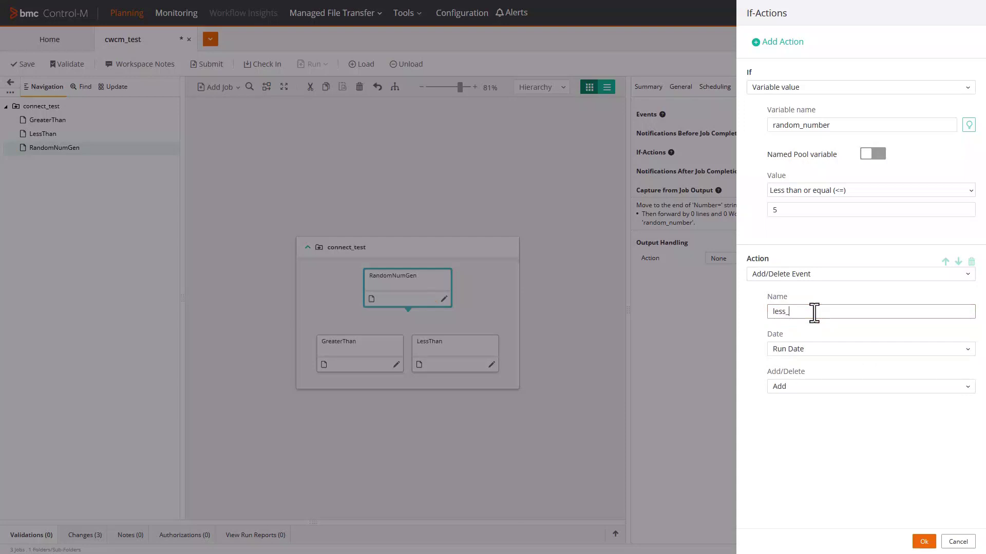
text(_5)
click(922, 543)
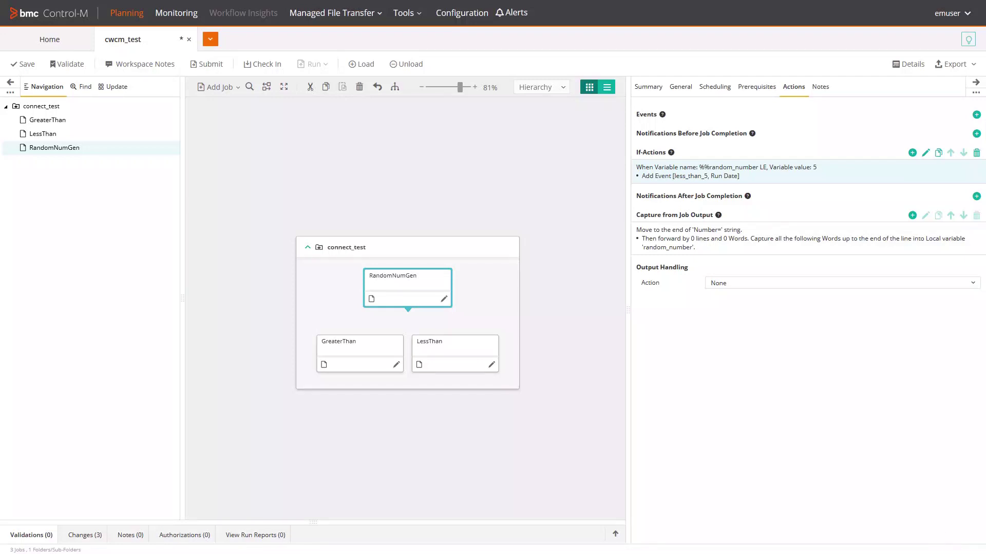
- Add a second If-Action to RandomNumGen with a variable value condition: random_Number Greater than (>) 5
click(912, 152)
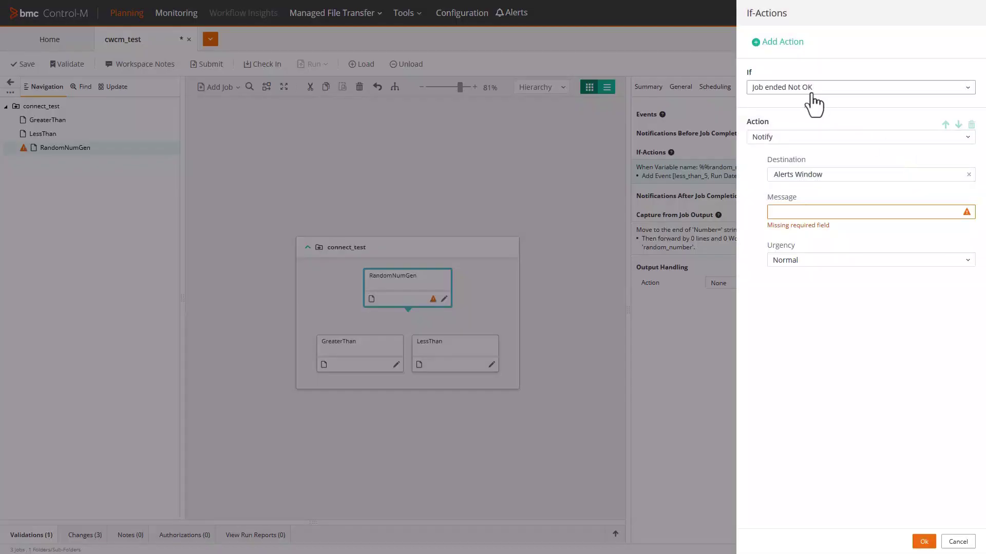
click(807, 95)
scroll(811, 165, down, 3)
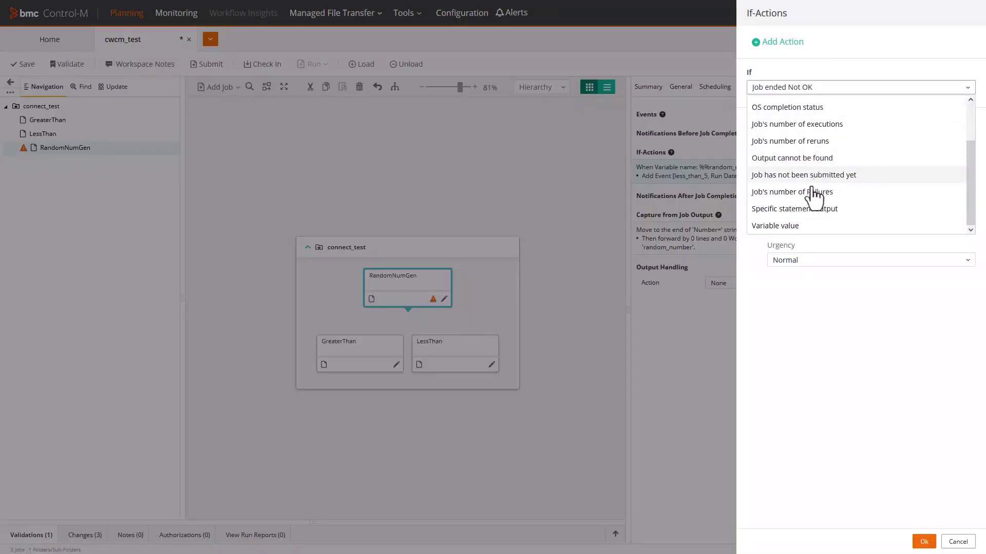
click(807, 228)
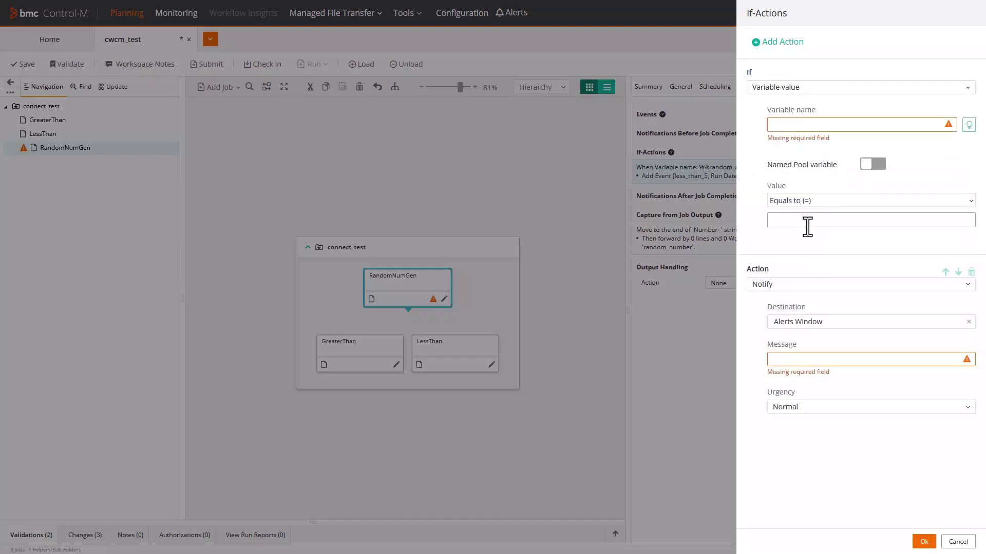
click(863, 125)
text(r)
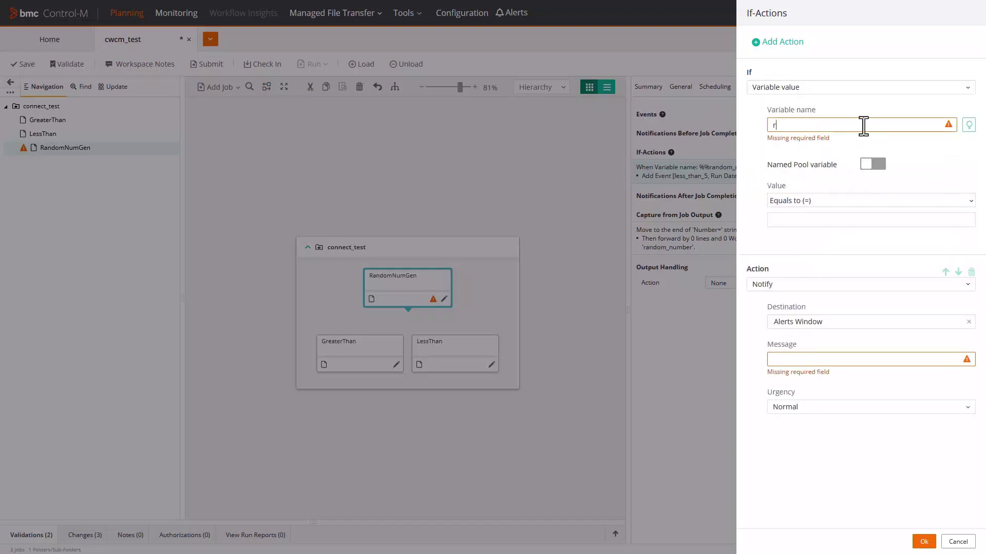
text(andom_Numbe)
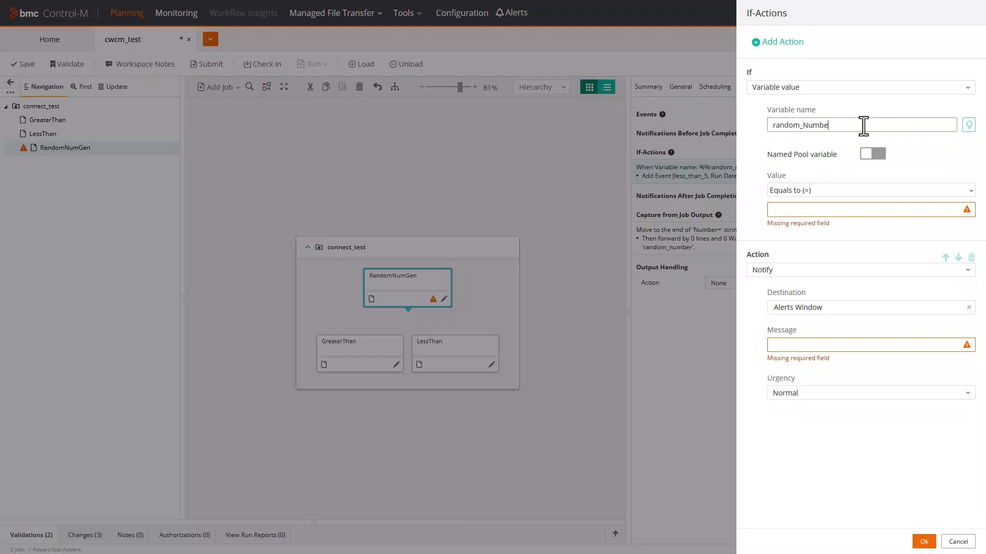
text(r)
click(870, 191)
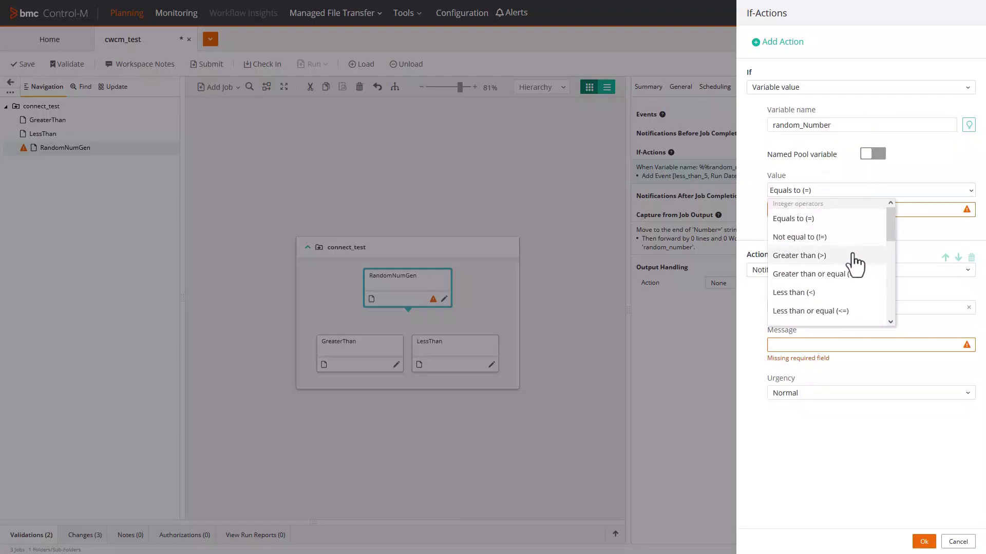
click(822, 256)
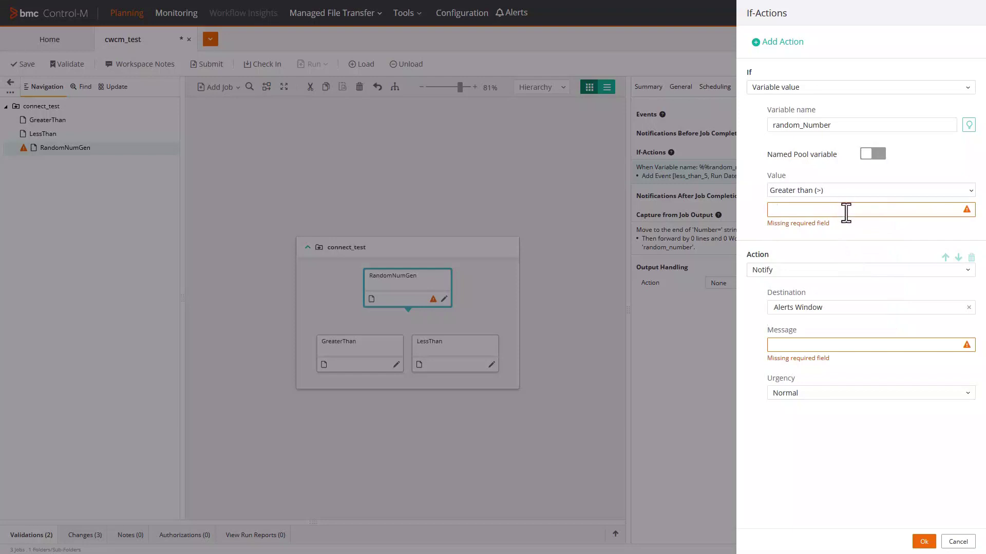
text(5)
- Set the second If-Action to Add/Delete Event, adding the event greater_than_5 for the Run Date, and confirm it
click(827, 274)
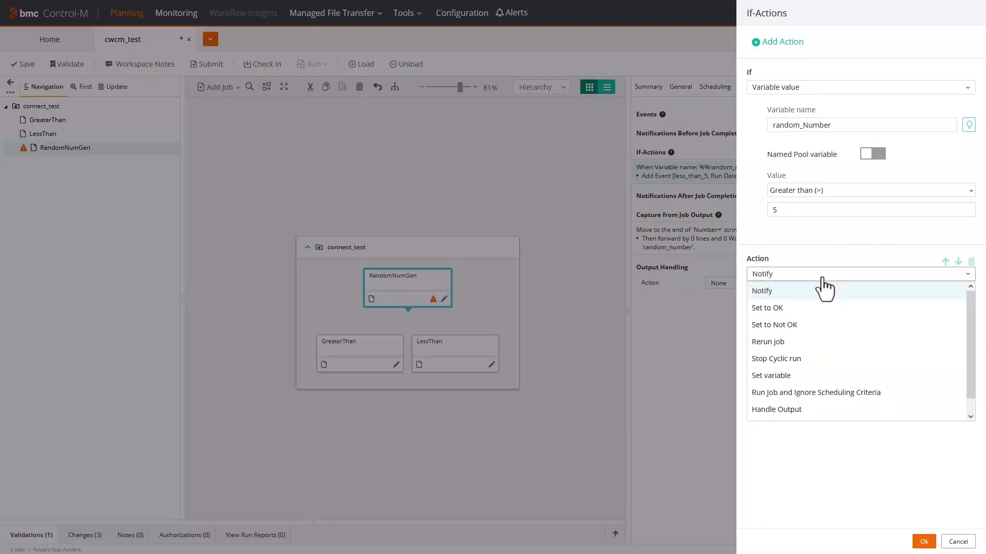
scroll(820, 334, down, 1)
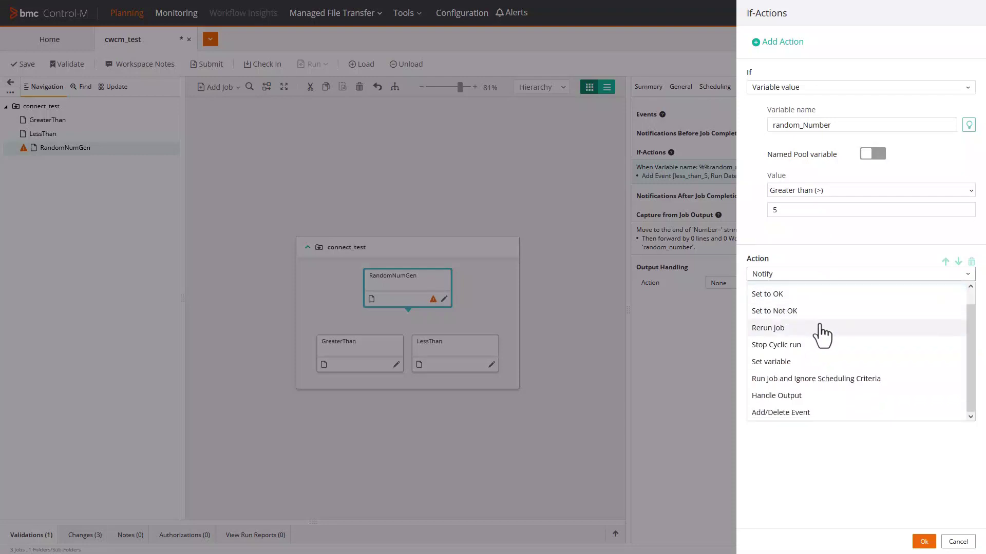
click(809, 417)
click(811, 310)
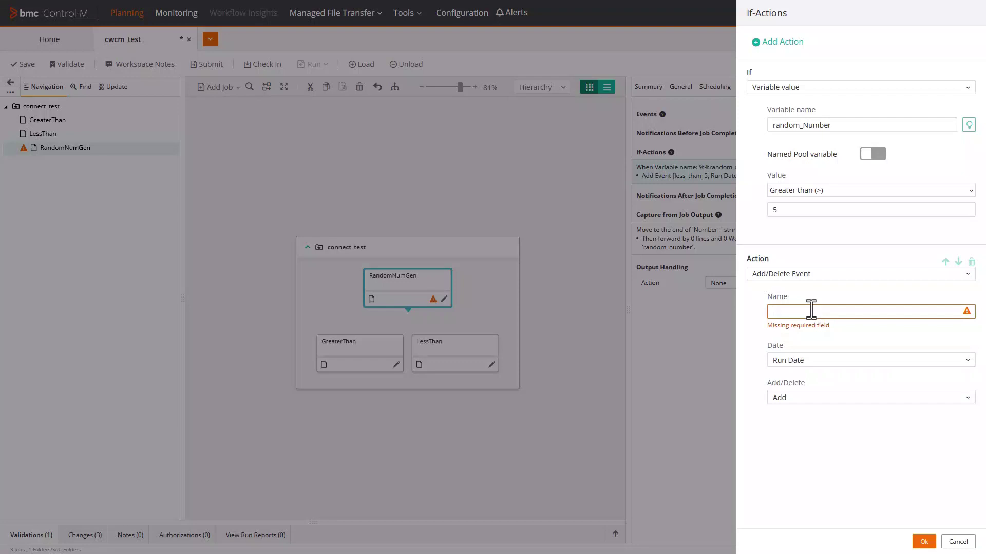
text(greater)
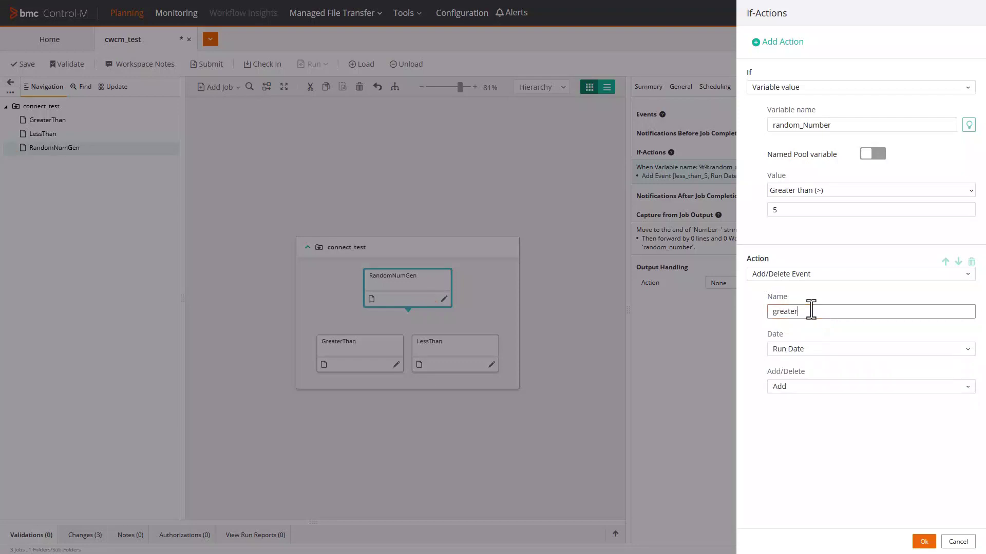
text(_than_5)
click(924, 544)
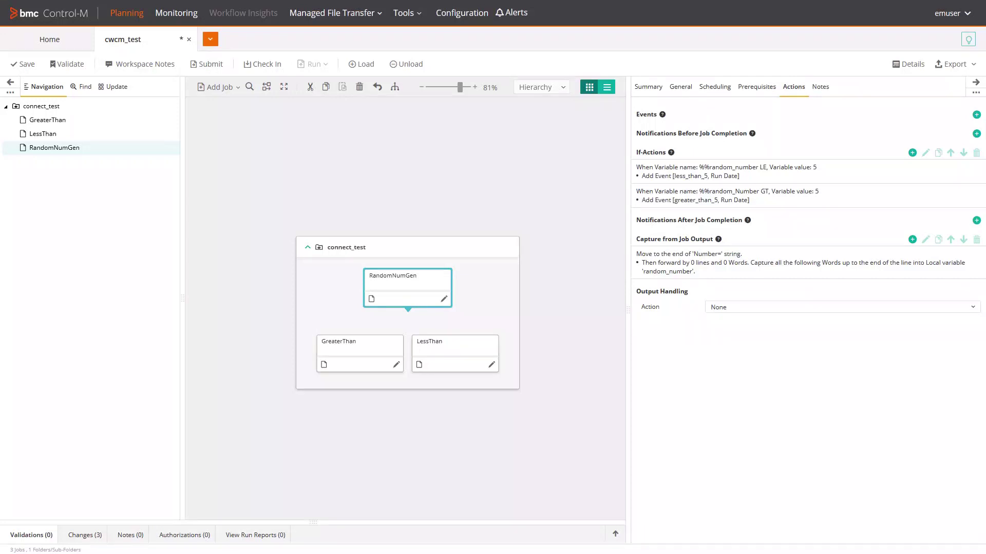
- Make the GreaterThan job wait for the event greater_than_5 for the Run Date, with event deletion set to Yes
click(383, 340)
click(751, 87)
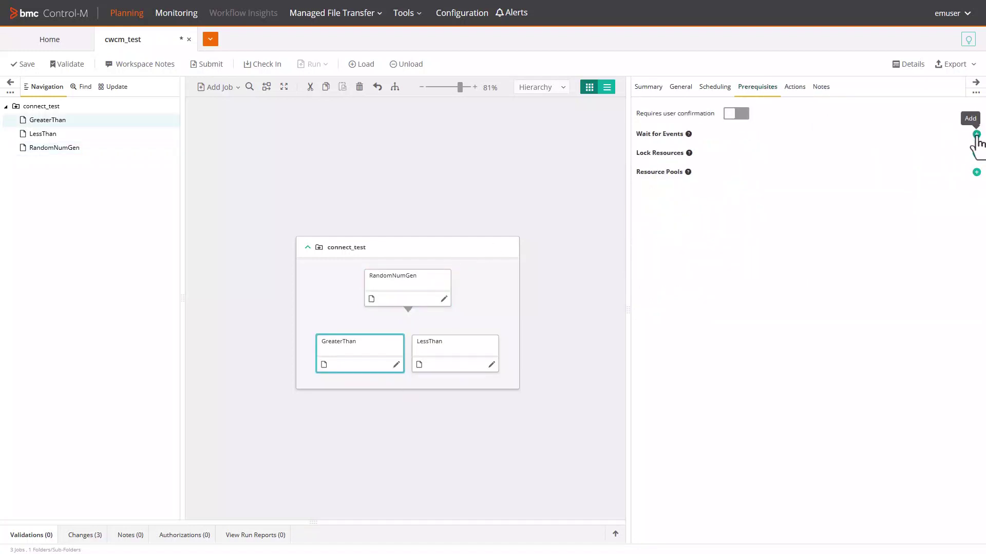
click(976, 135)
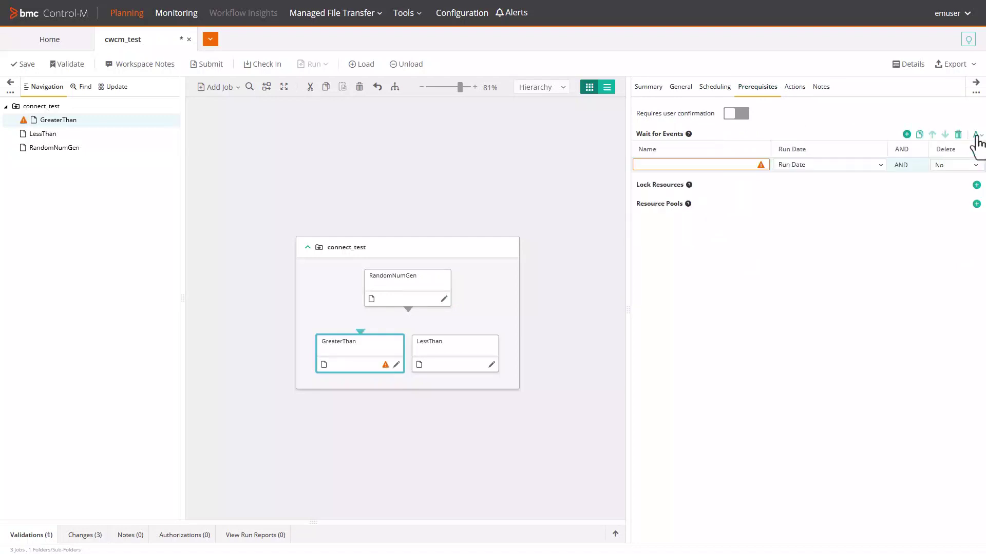
click(719, 164)
text(greater_than_5)
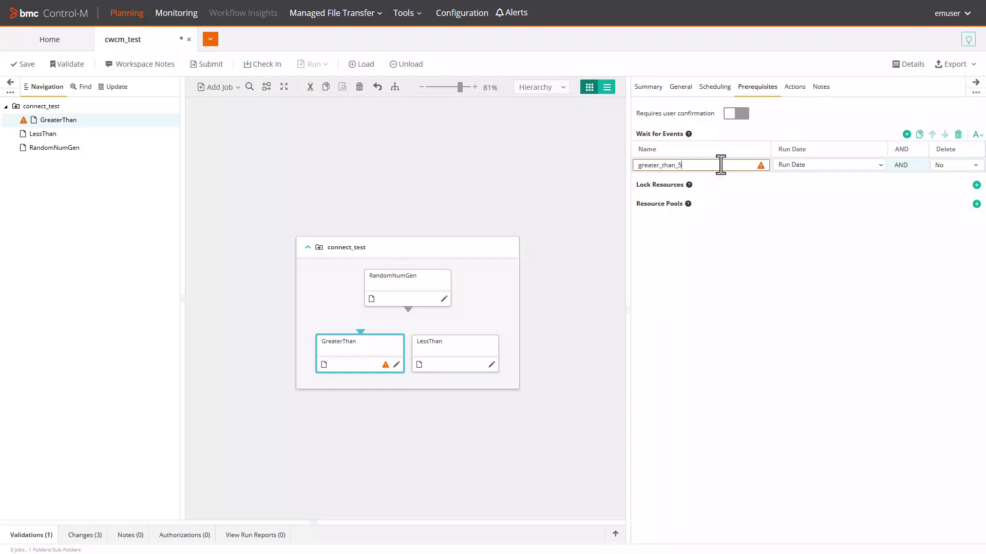
click(951, 166)
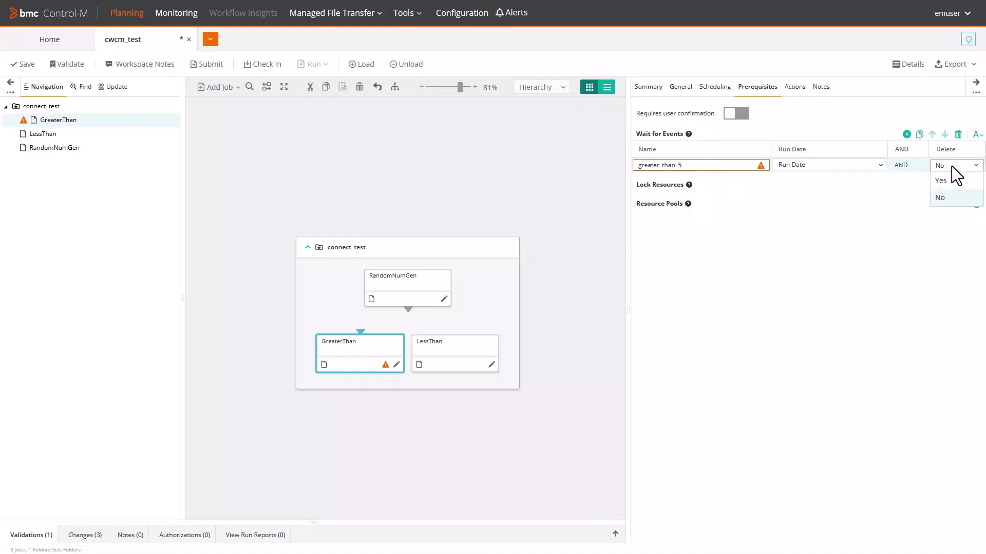
click(952, 181)
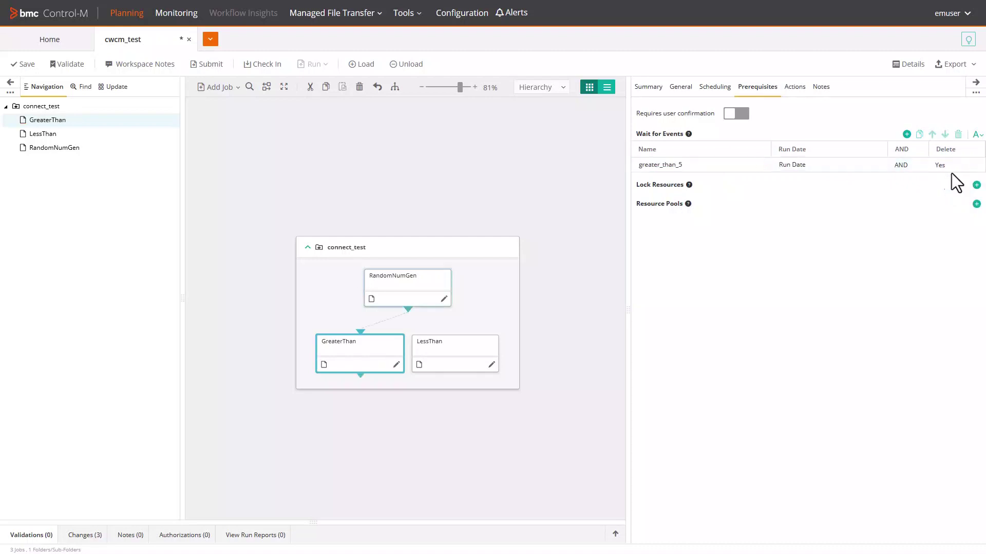
- Make the LessThan job wait for the event less_than_5 for the Run Date, with event deletion set to Yes
click(473, 341)
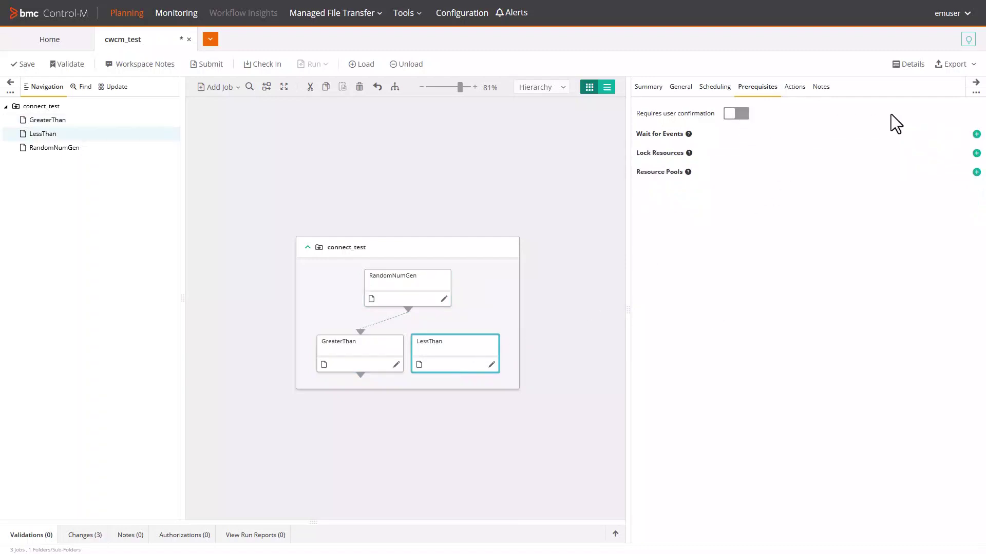
click(976, 135)
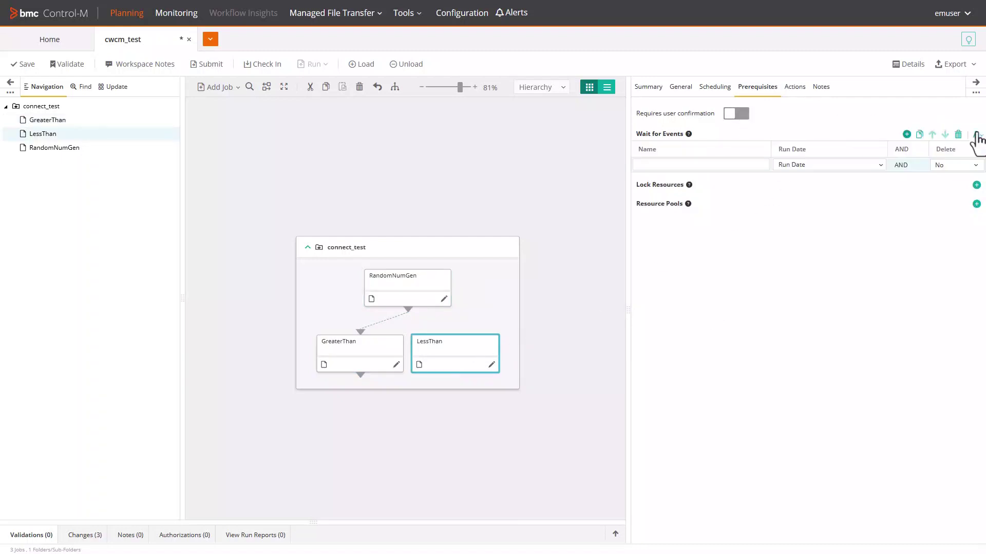
click(718, 163)
text(less_)
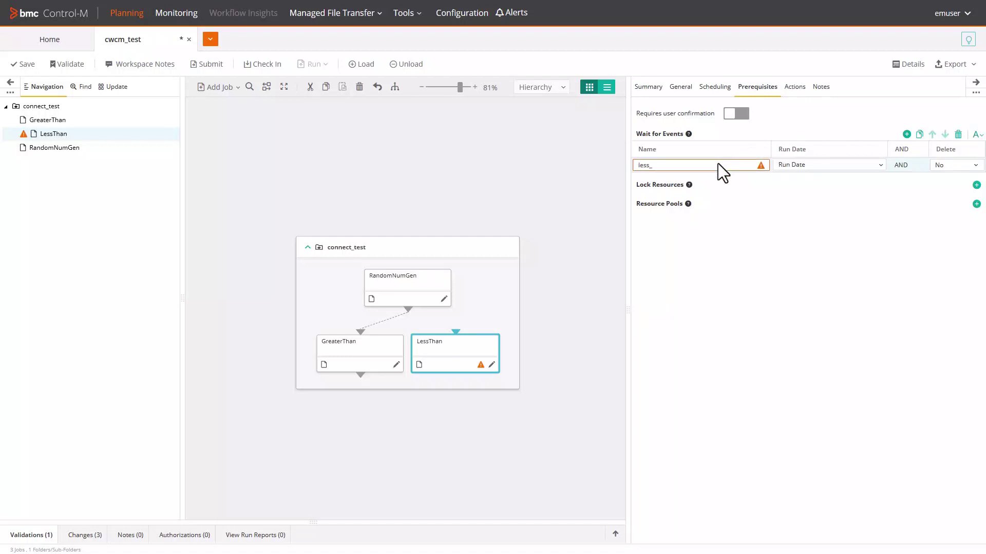
text(than_5)
click(953, 165)
click(951, 183)
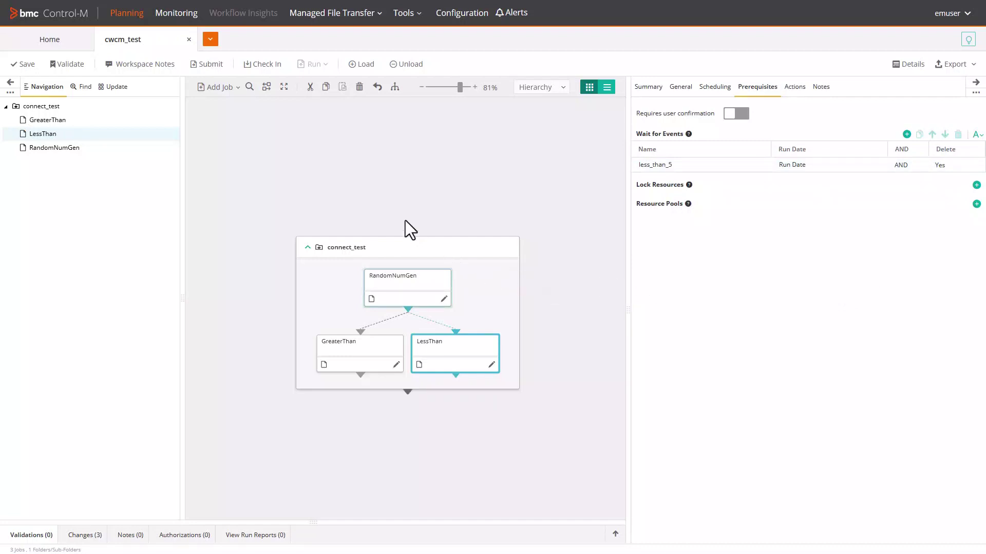
- Check in the cwcm_test workspace and run the entire workspace for the current working date
click(256, 62)
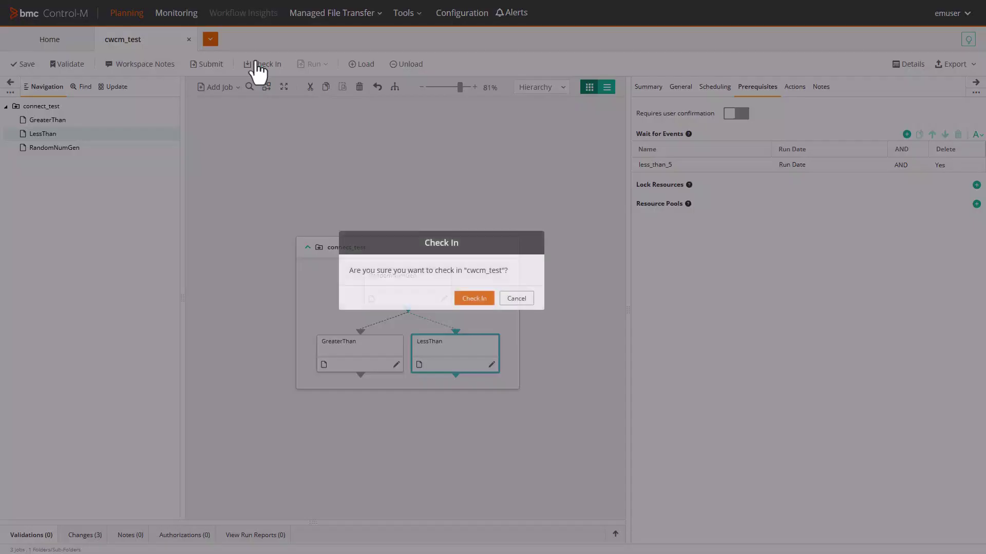
click(470, 300)
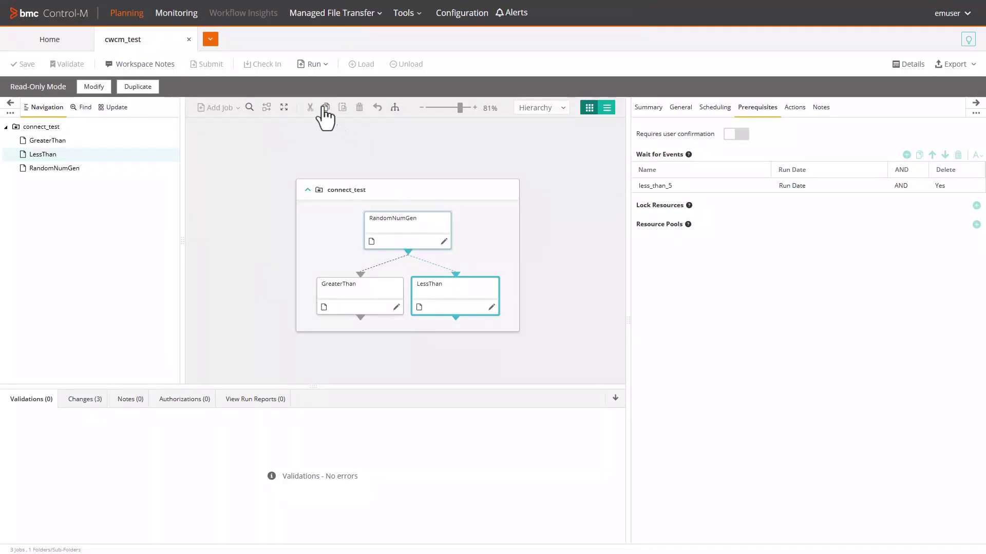
click(313, 66)
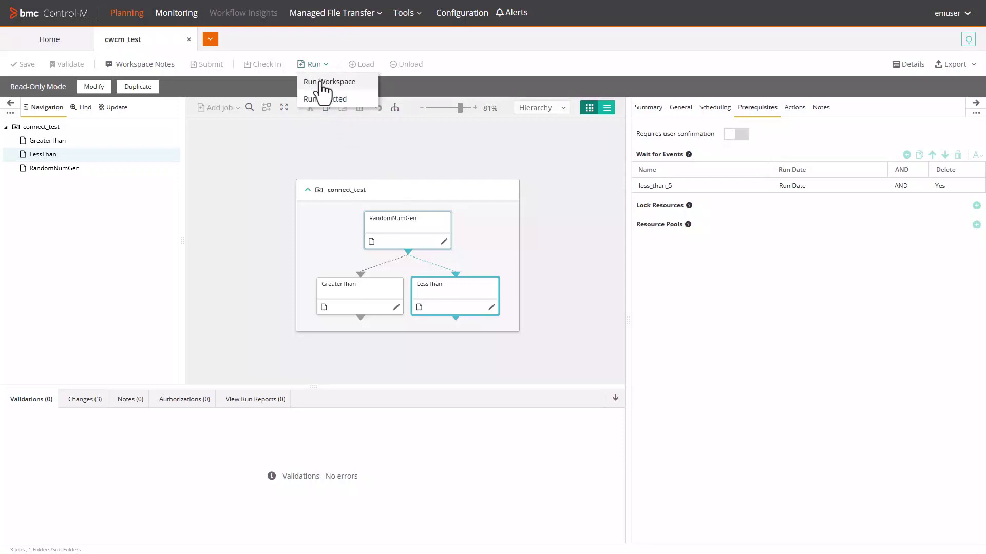
click(322, 83)
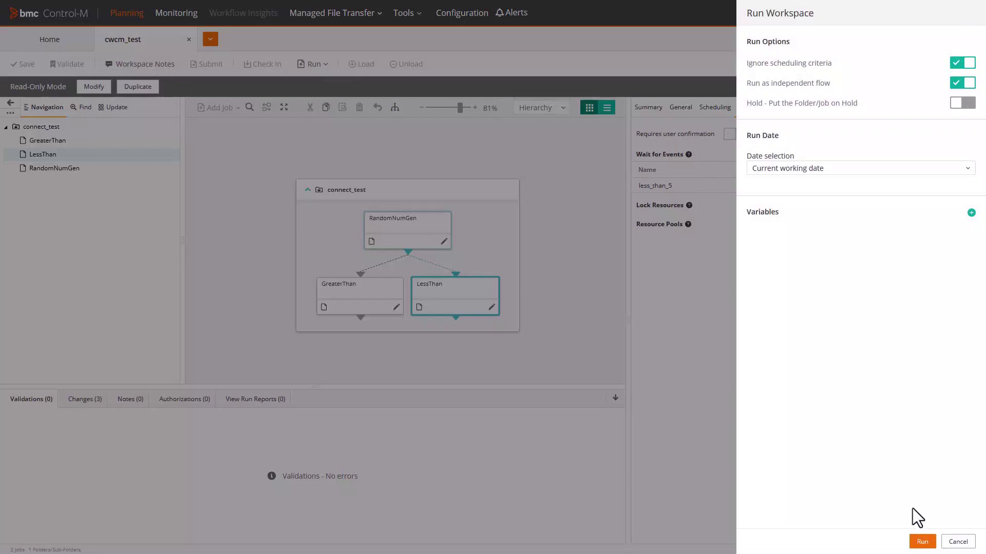
click(920, 543)
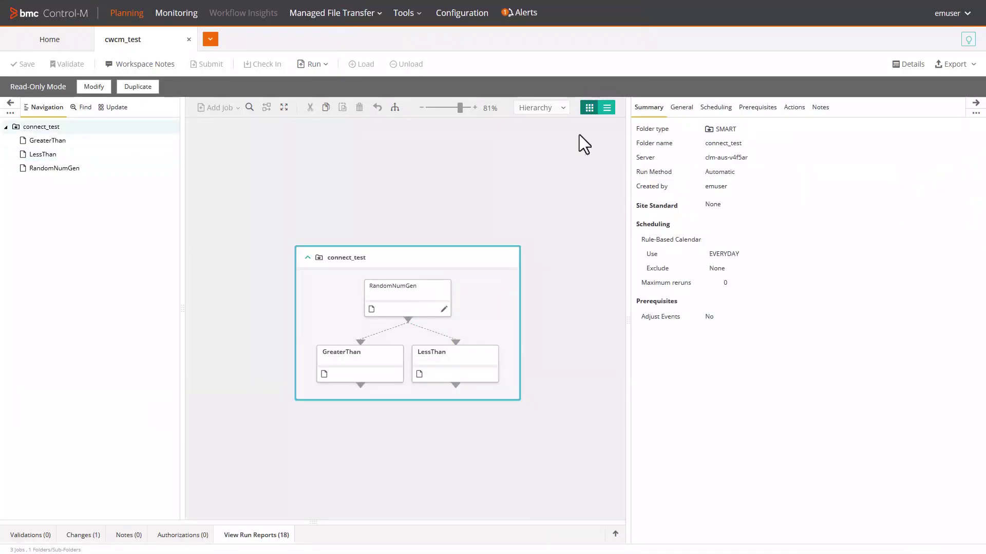
- In Monitoring, examine RandomNumGen's output number and log for the added event, and open the LessThan job's log
click(175, 15)
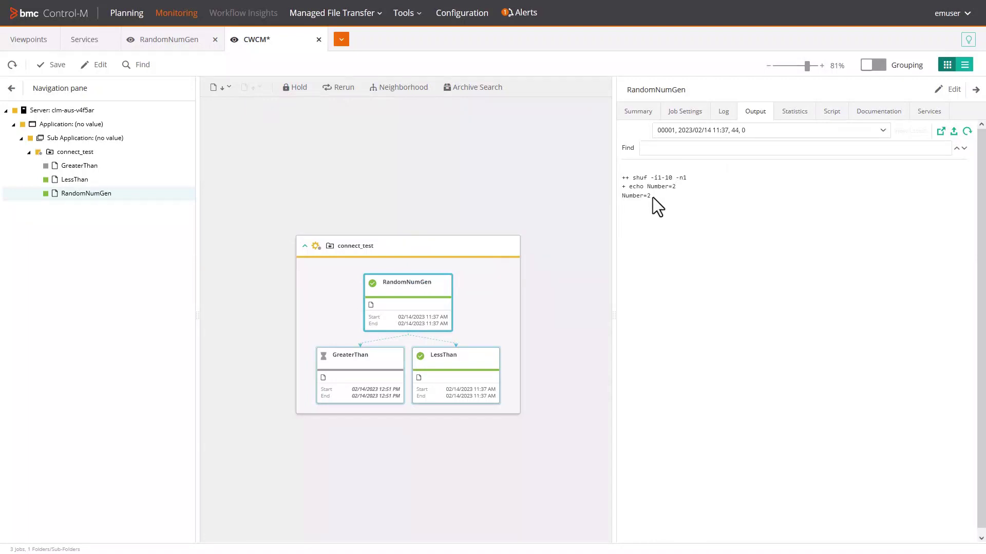
drag(652, 197, 621, 200)
click(725, 114)
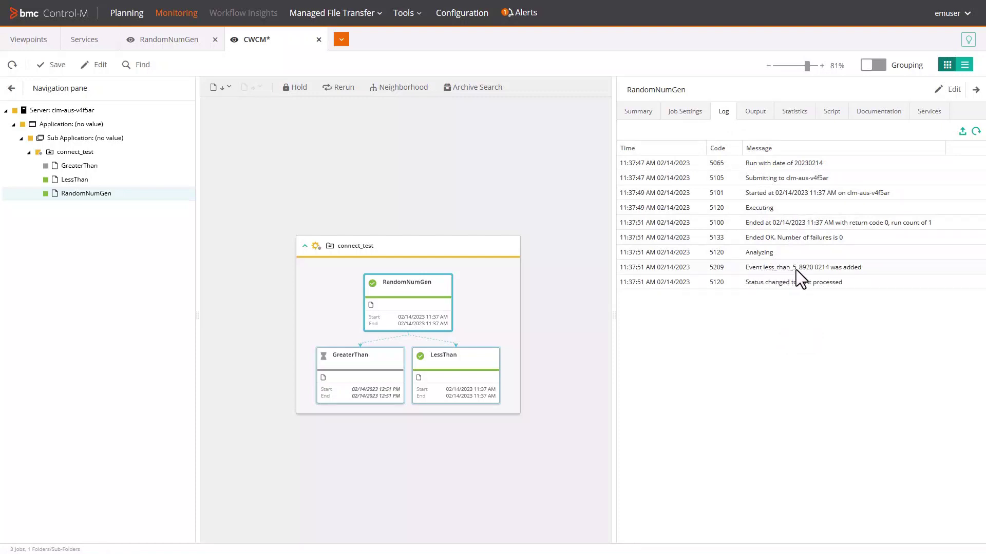
click(469, 356)
click(722, 119)
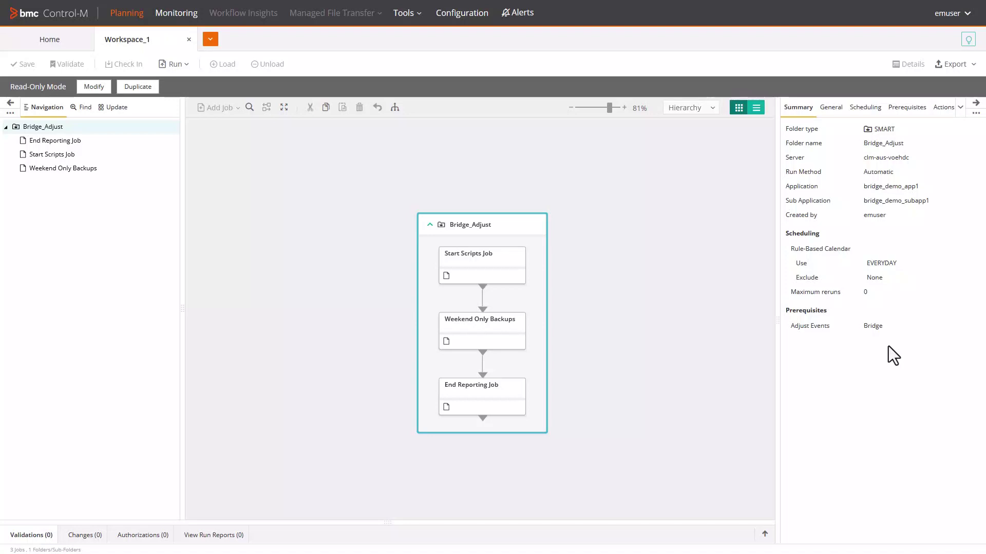
- Review the summaries of Start Scripts Job, Weekend Only Backups and End Reporting Job in the Bridge_Adjust folder
click(492, 264)
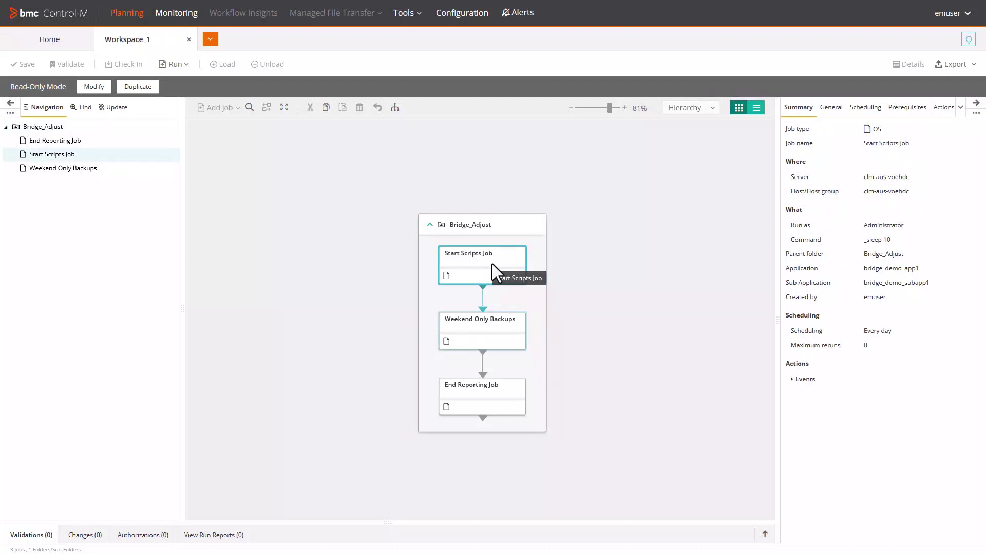
click(500, 330)
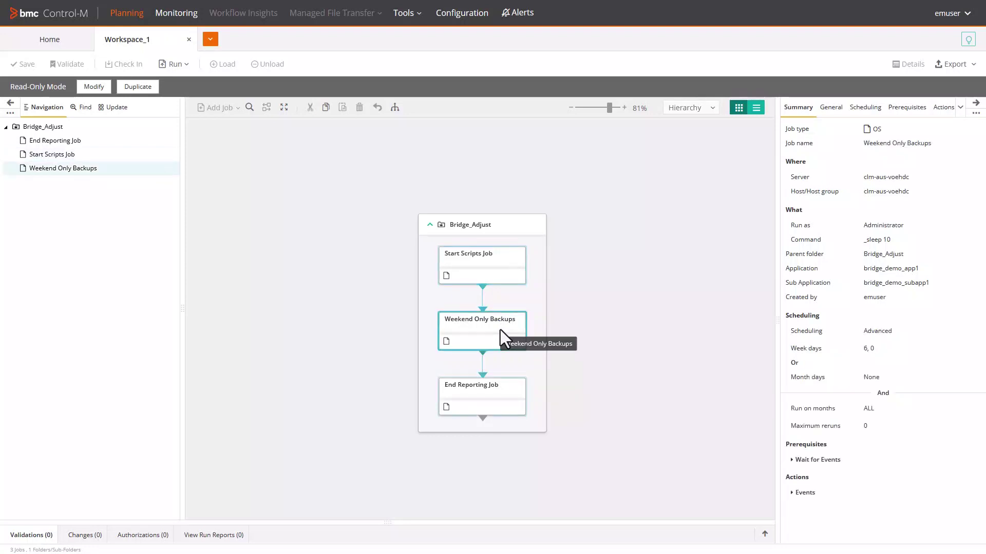
click(501, 396)
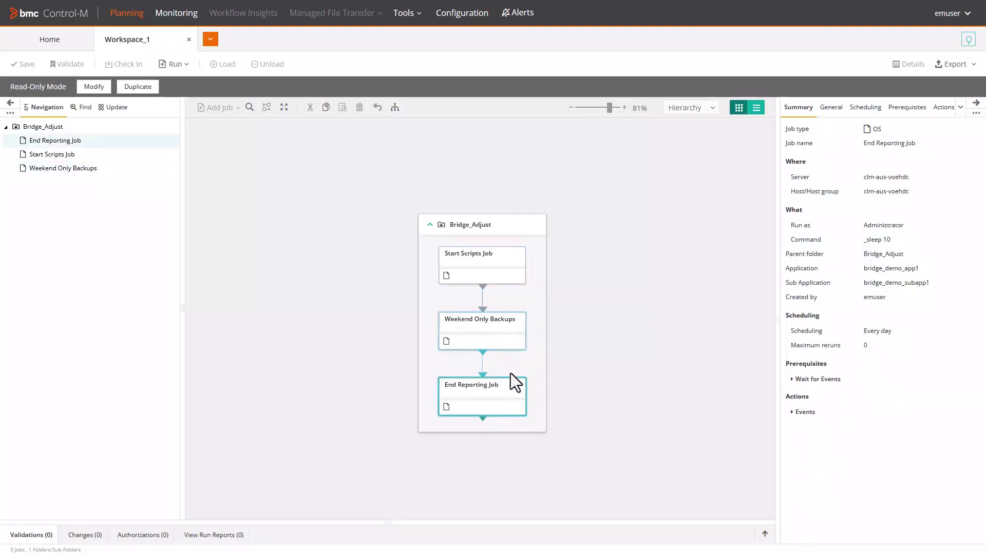
- View the one-year-ahead schedule of the Weekend Only Backups job and close it
click(514, 333)
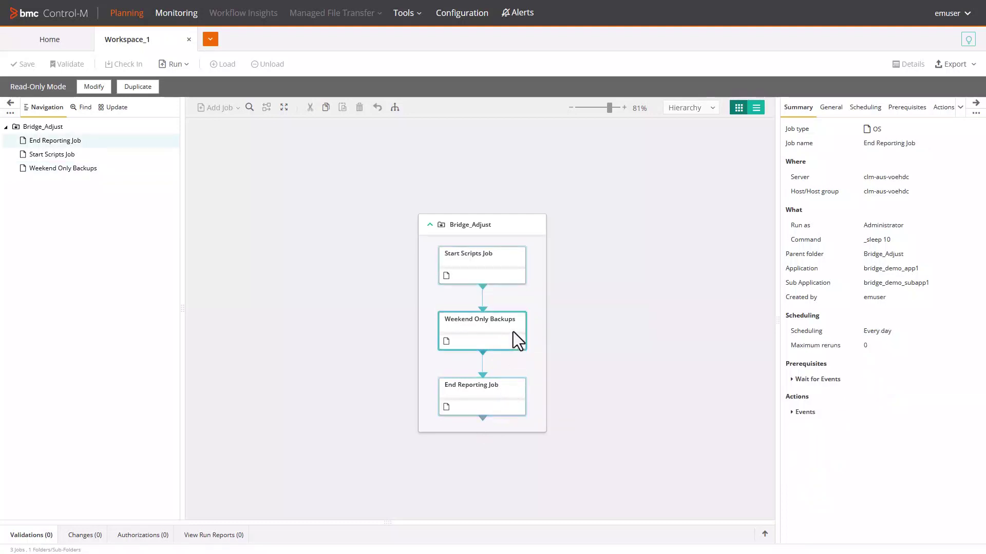
click(865, 107)
click(975, 129)
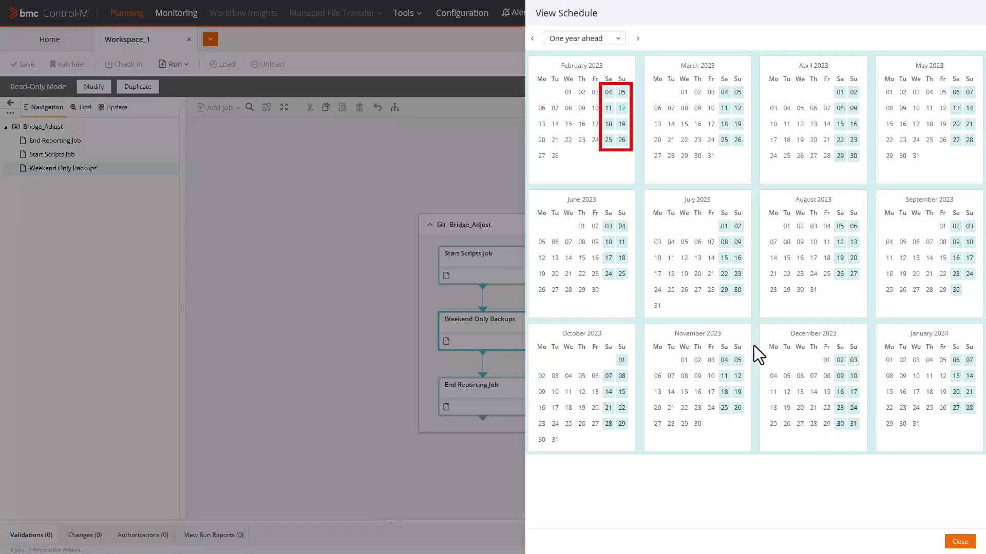
click(959, 542)
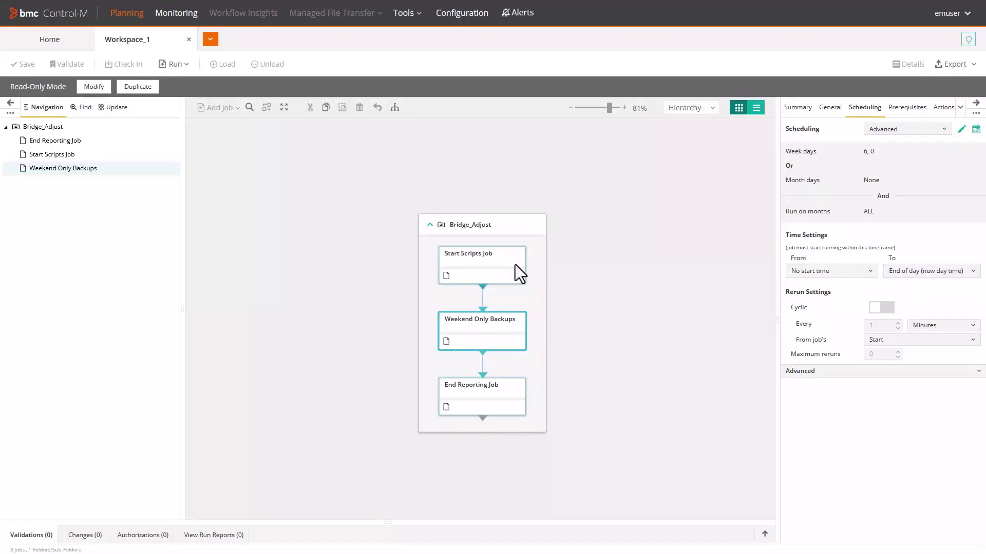
- Check the scheduling of Start Scripts Job and End Reporting Job, and view the Bridge_Adjust folder's prerequisites
click(516, 264)
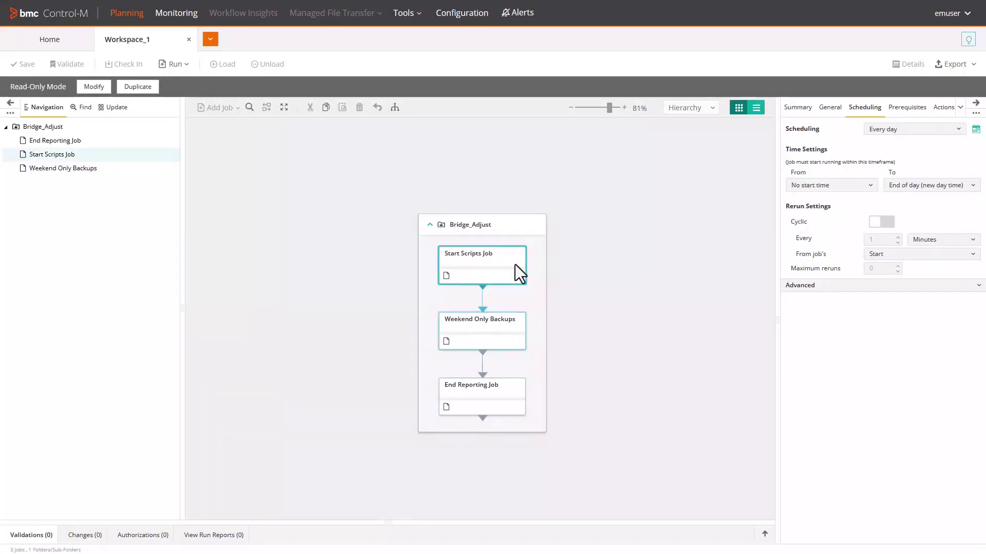
click(510, 398)
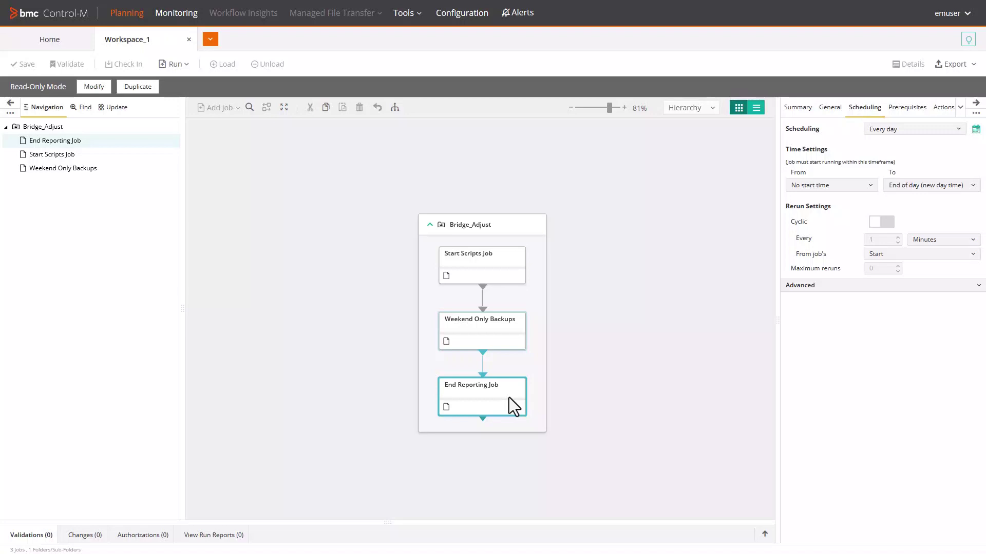
click(528, 285)
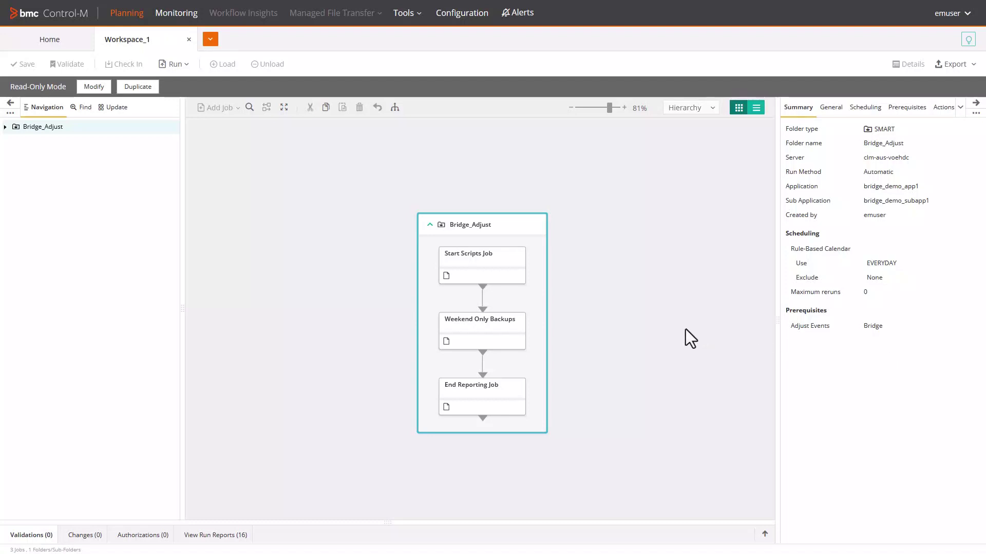
click(907, 108)
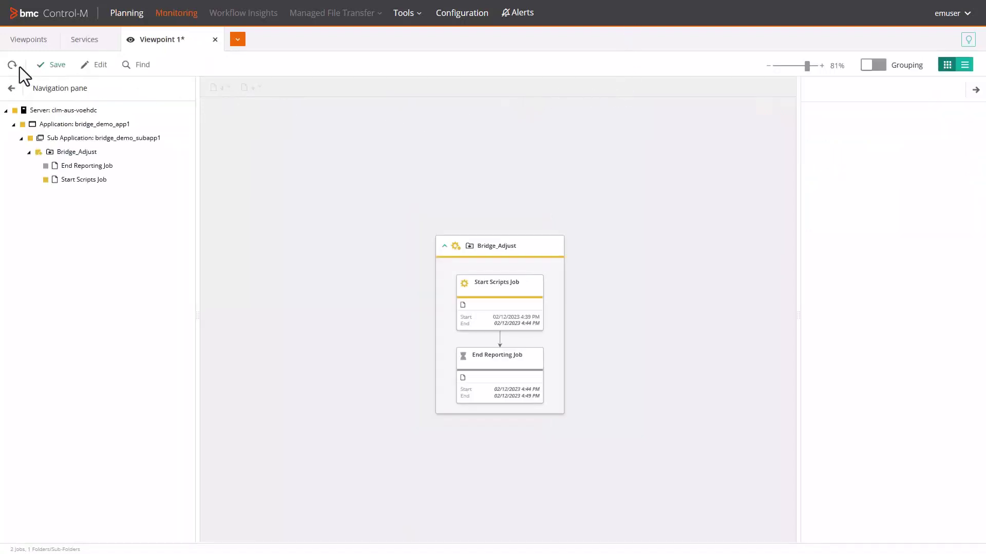
- In Monitoring, inspect the Start Scripts and End Reporting jobs, and open End Reporting Job's log with the details area widened
click(513, 307)
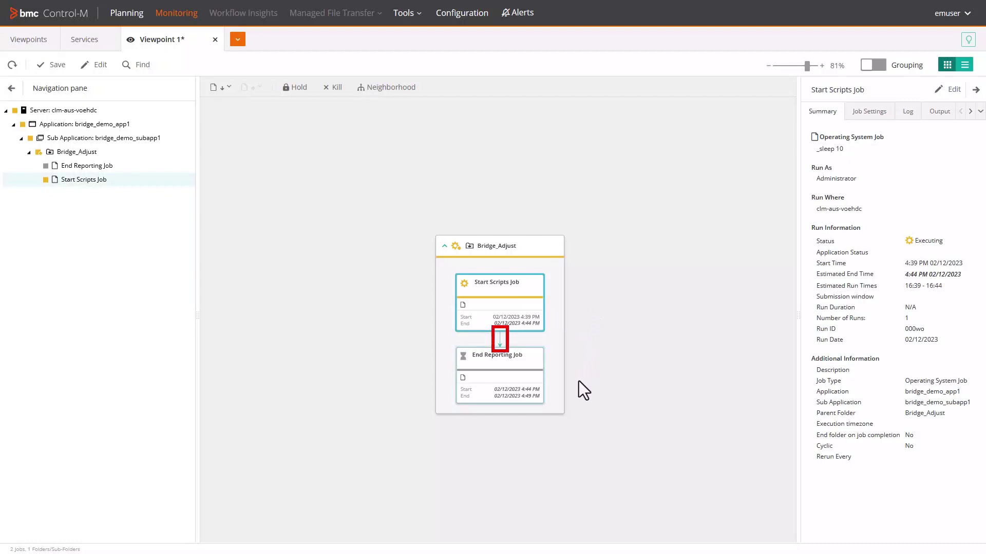
click(528, 378)
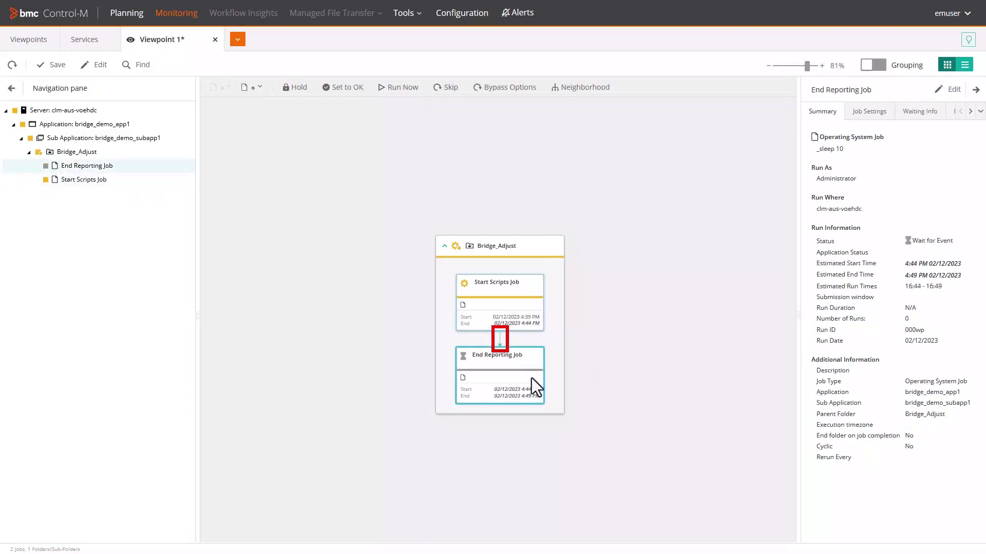
click(907, 110)
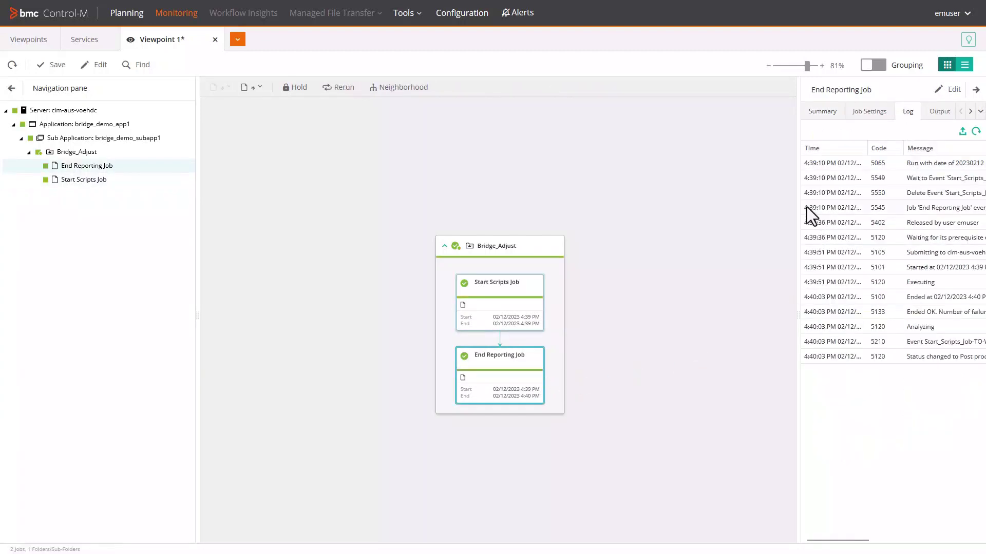
drag(797, 200, 567, 395)
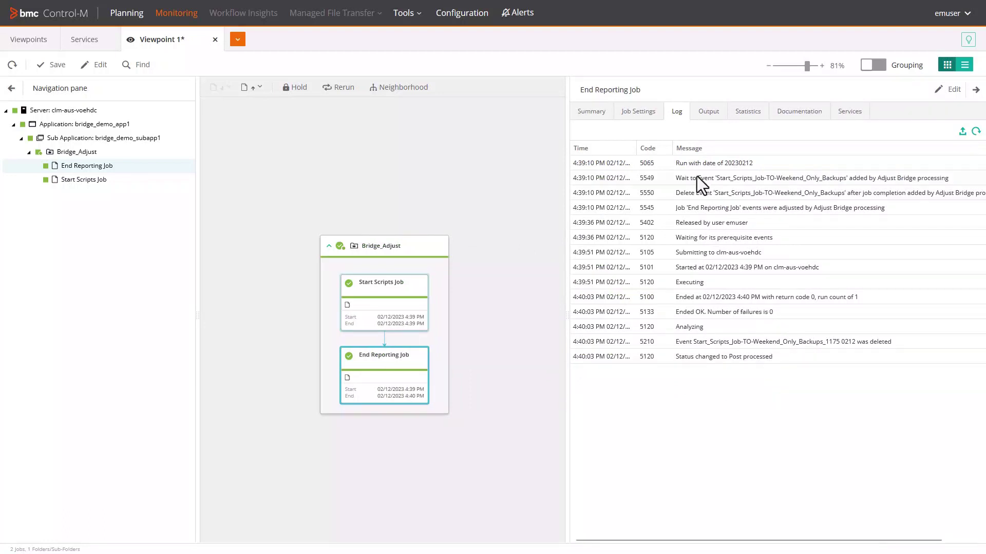
- Examine the entries in End Reporting Job's log about waiting for and deleting the event Start_Scripts_Job-TO-Weekend_Only_Backups
drag(698, 178, 849, 178)
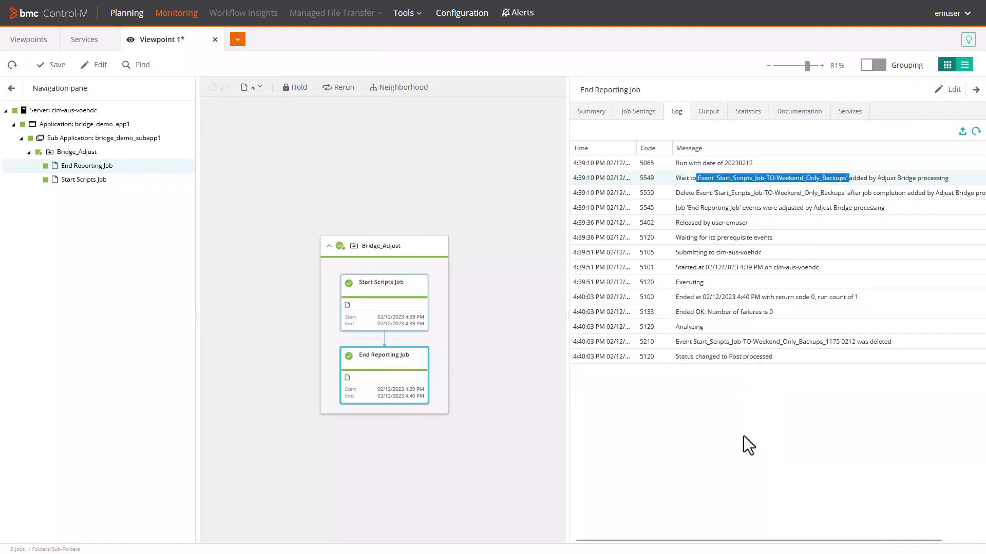
drag(696, 198, 735, 195)
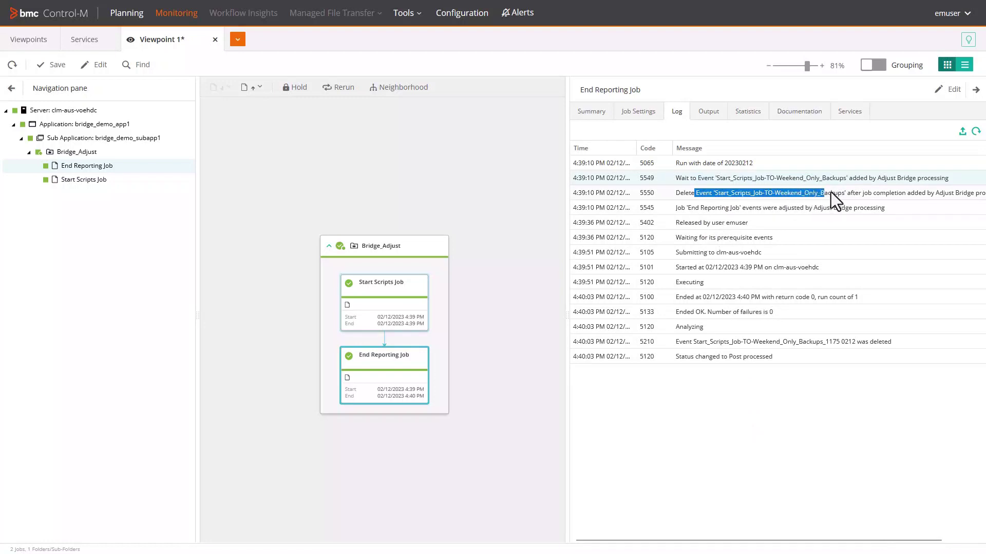
drag(848, 190, 849, 191)
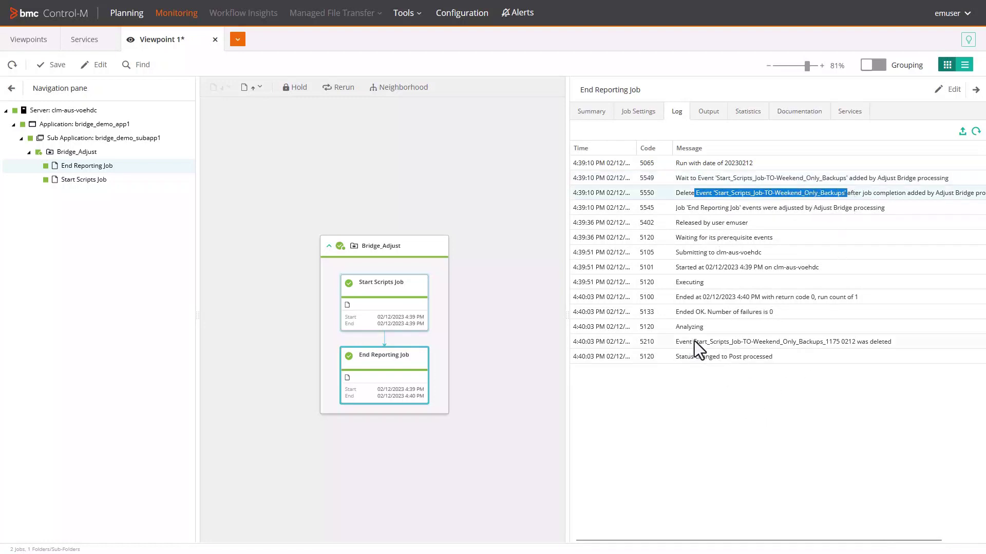
drag(694, 341, 862, 345)
click(800, 426)
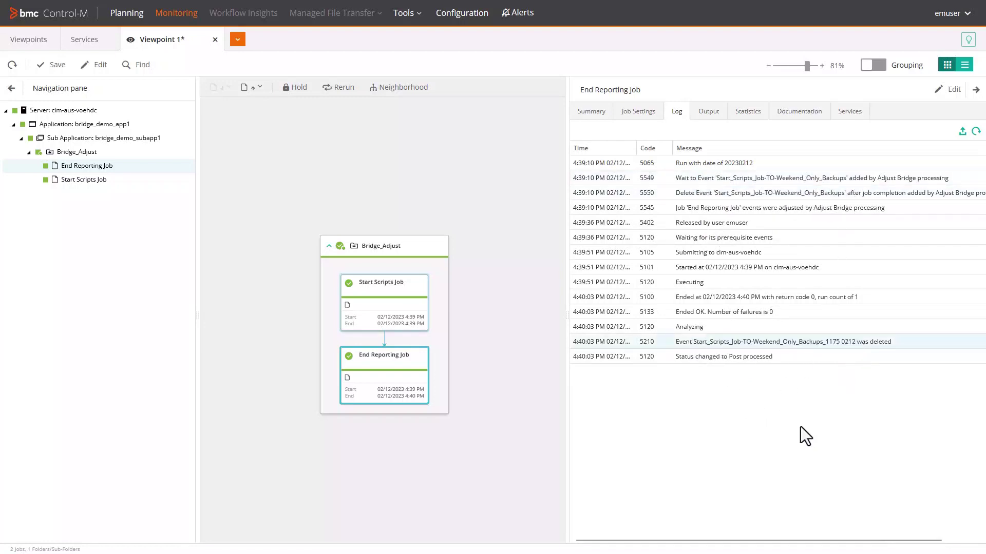